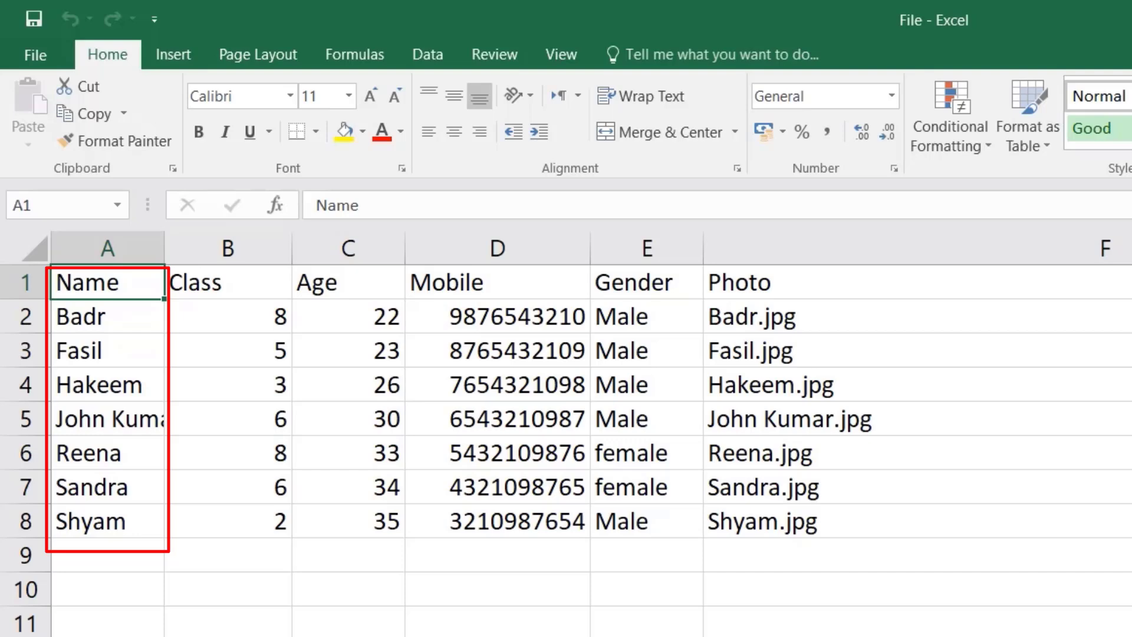
- Review the first record's Class, Age, Mobile, Gender and Photo cells and the photo file name in row 3
key("Down")
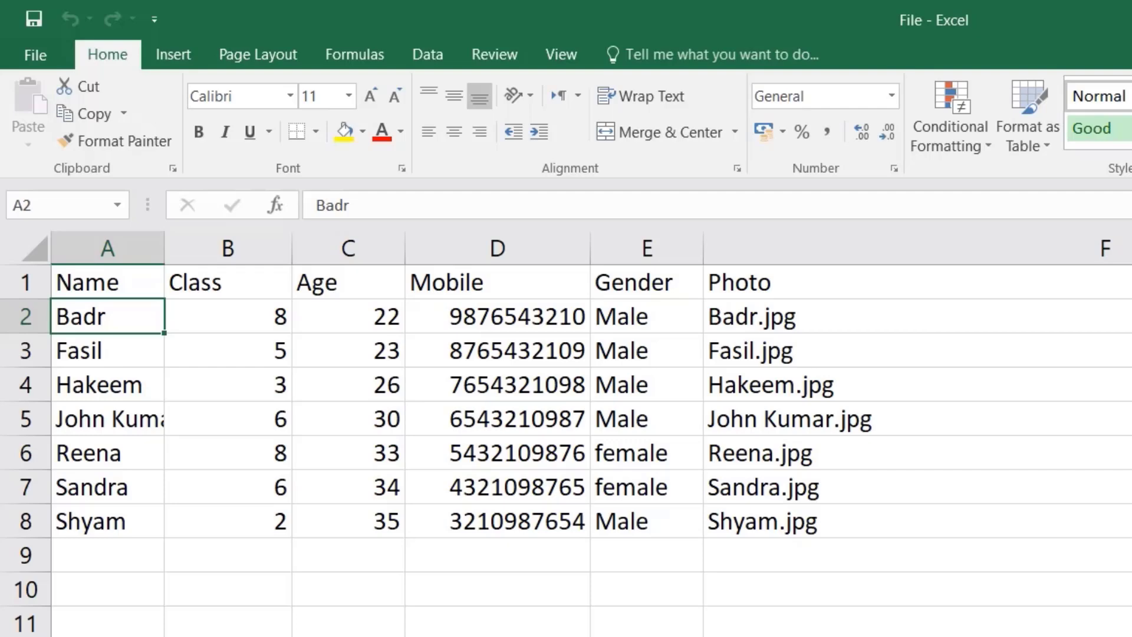
left_click(228, 316)
left_click(348, 317)
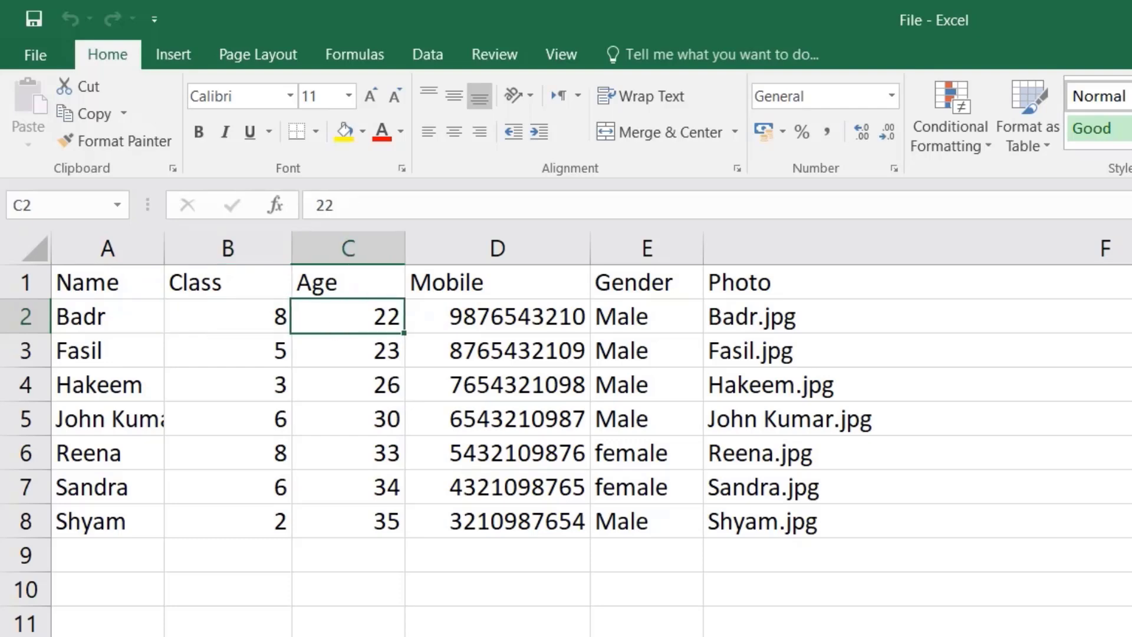
left_click(496, 317)
left_click(647, 317)
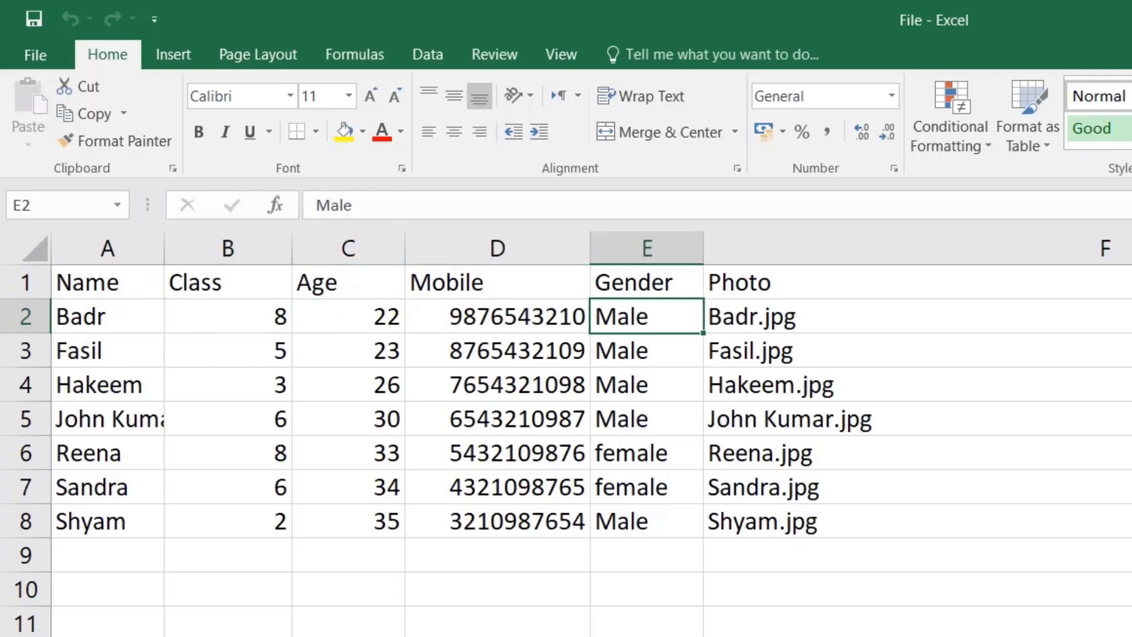
left_click(885, 316)
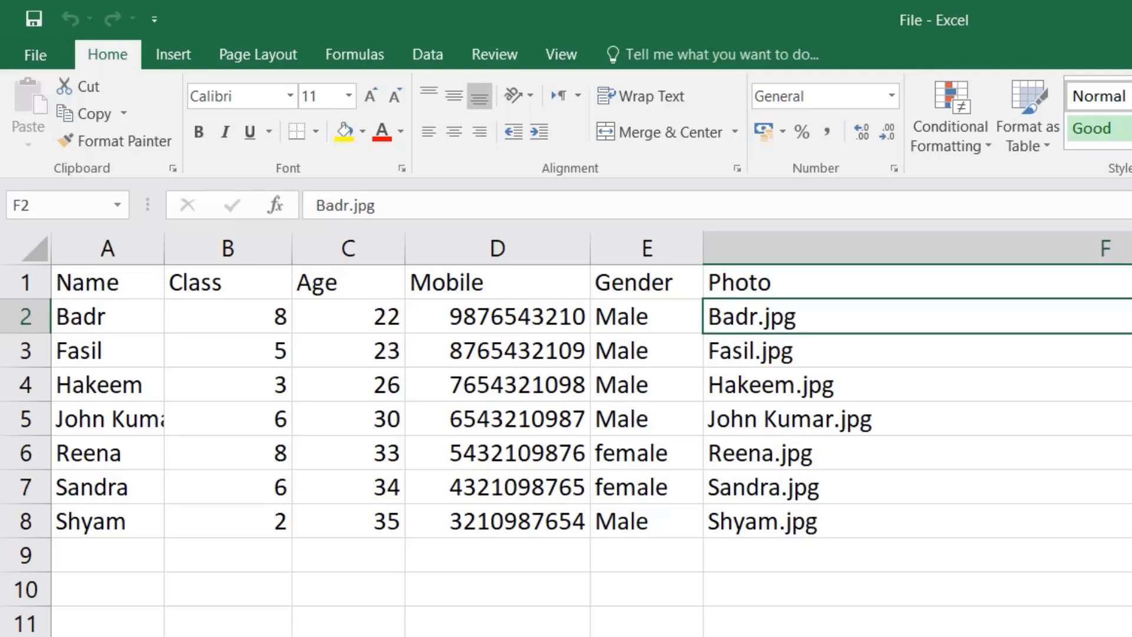
left_click(884, 351)
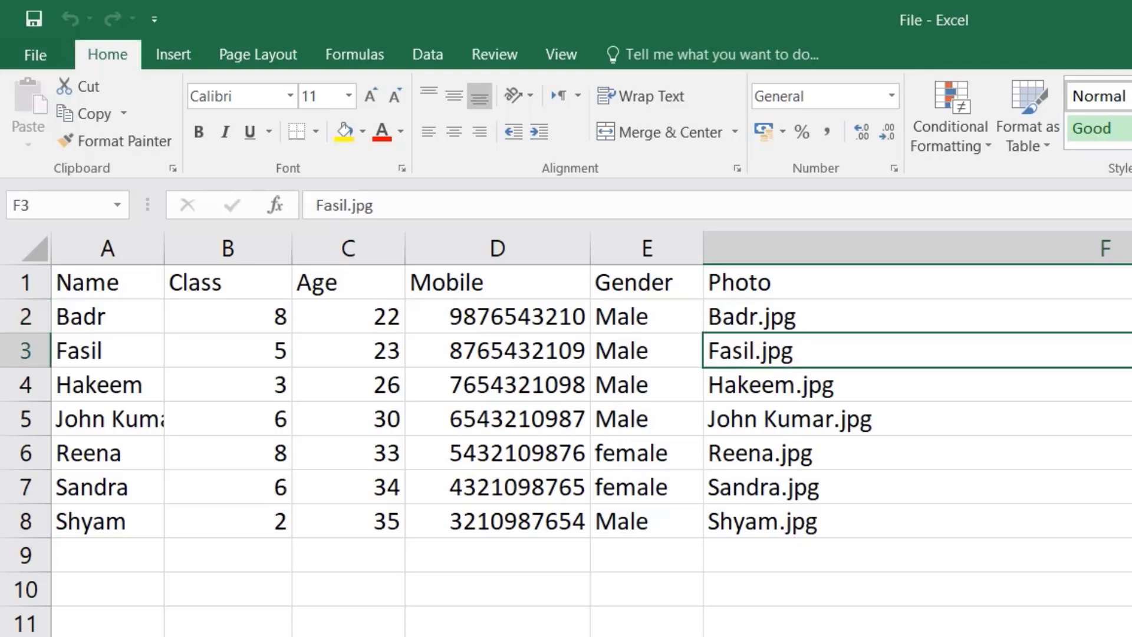
- Switch to the Bulk ID Card folder in File Explorer and examine the portrait photo files and their names
key("alt+Tab")
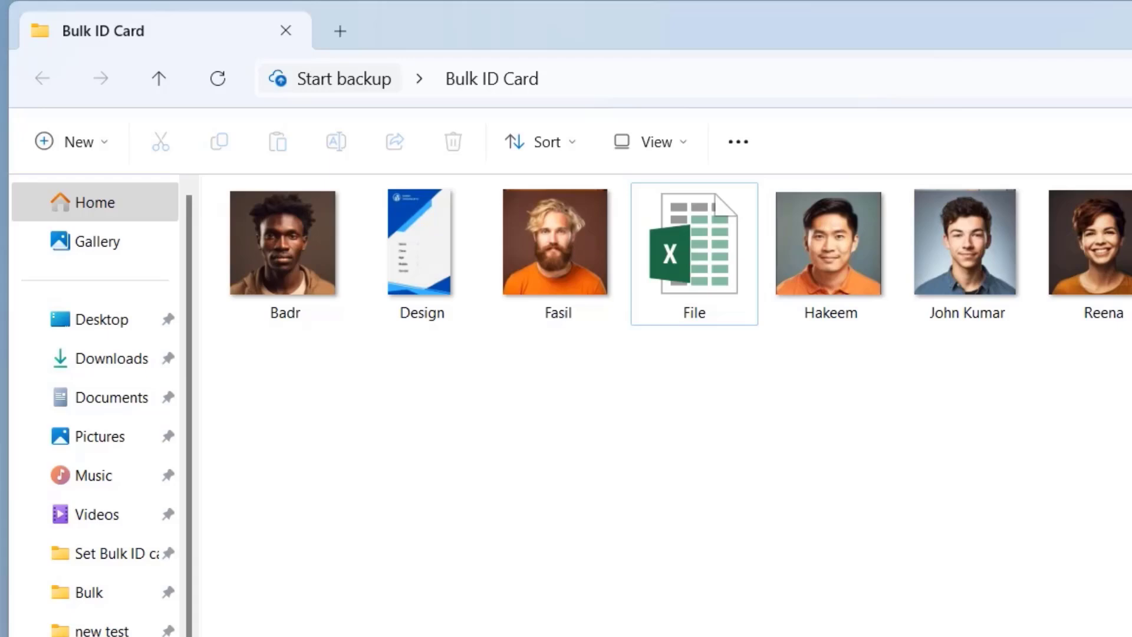
left_click_drag(1131, 416, 818, 225)
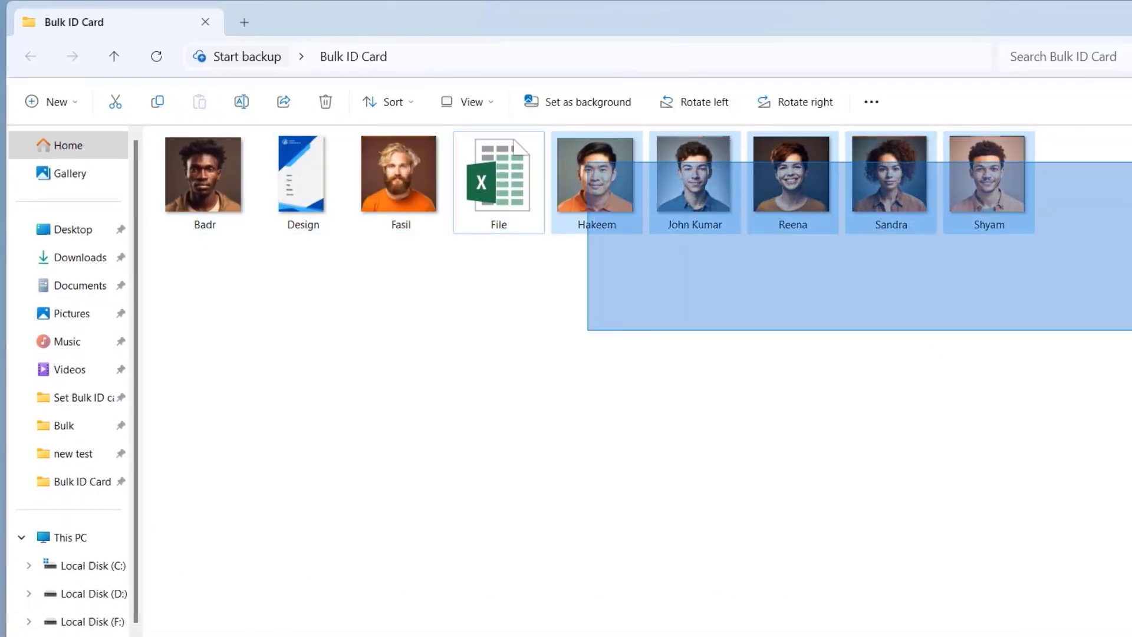
left_click_drag(588, 162, 588, 162)
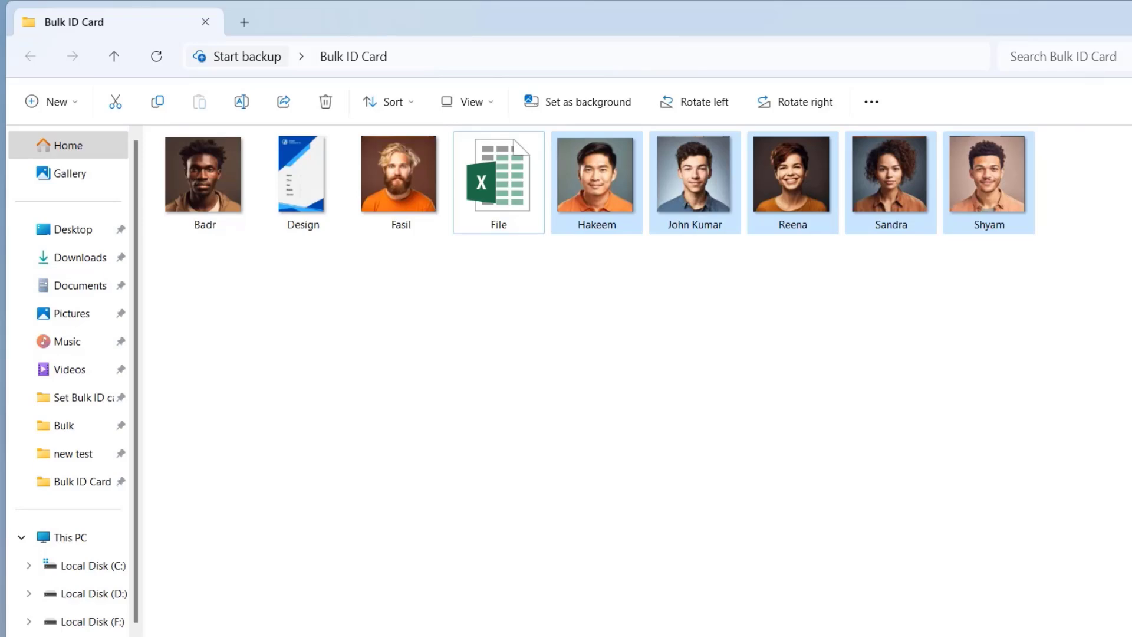
key("Escape")
left_click(595, 177)
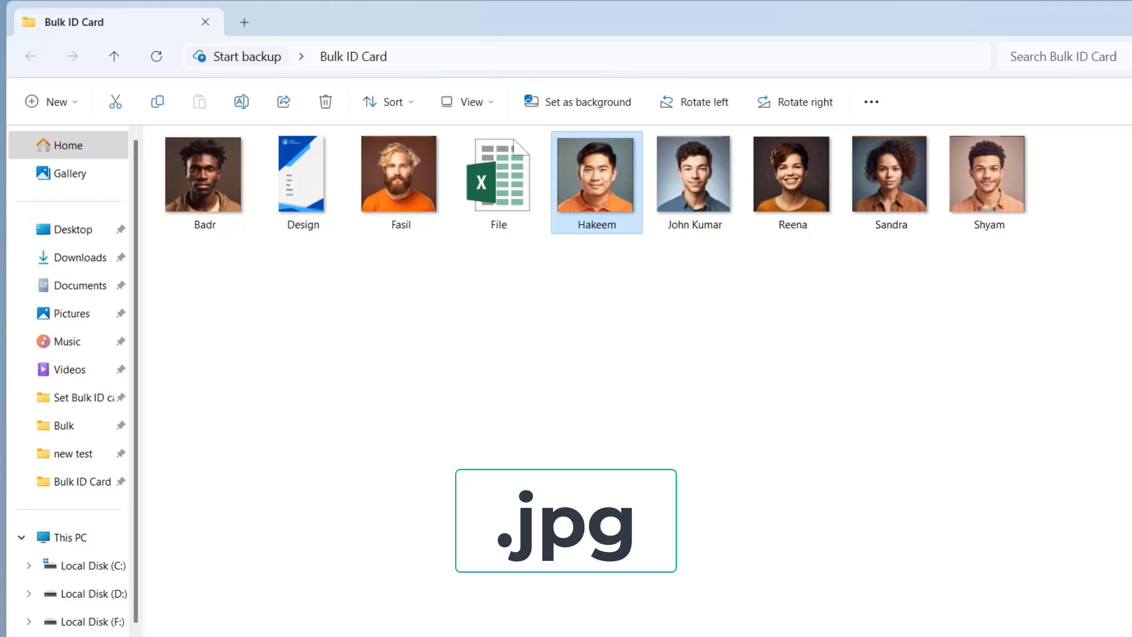
- Switch back to Excel and retype the jpg extension of the photo file name in cell F2
key("alt+Tab")
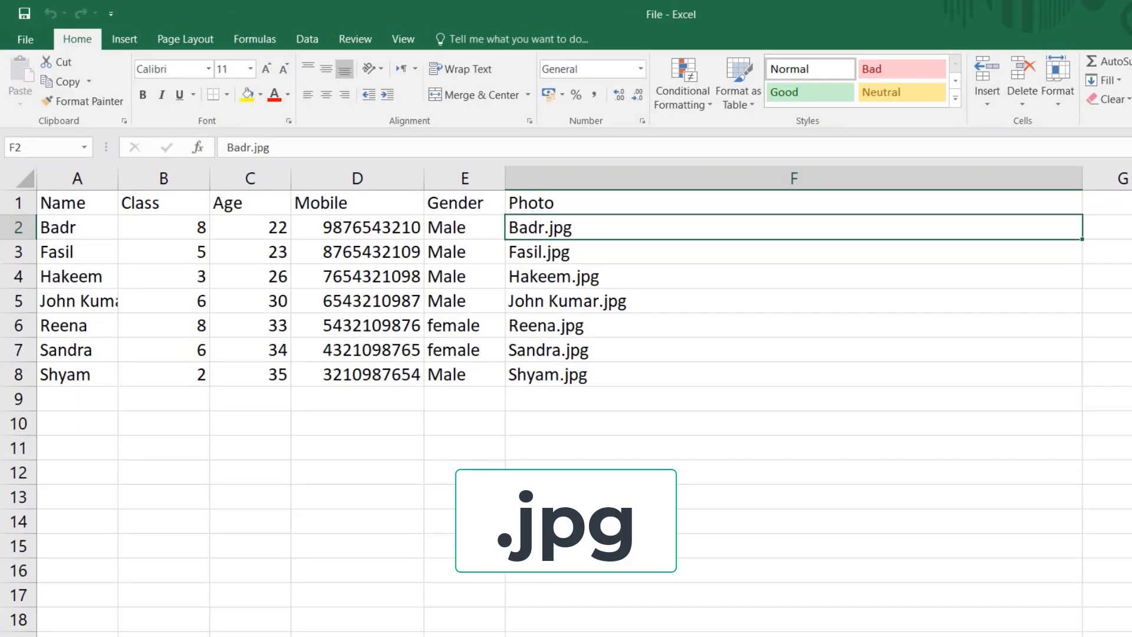
key("F2")
key("BackSpace")
key("BackSpace")
key("BackSpace")
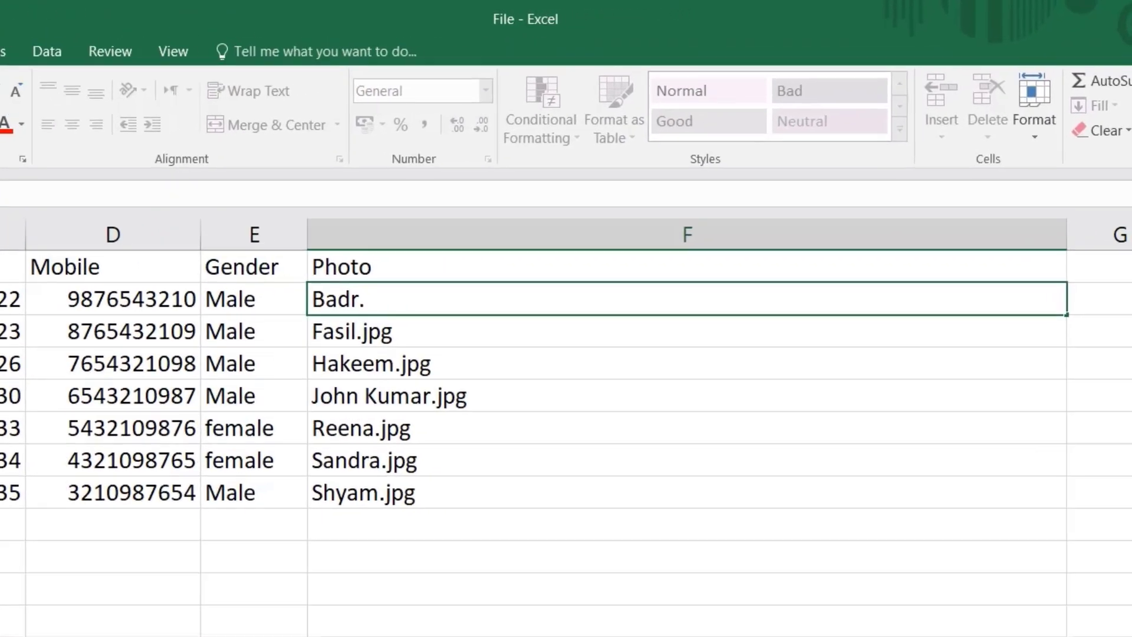
type("jpg")
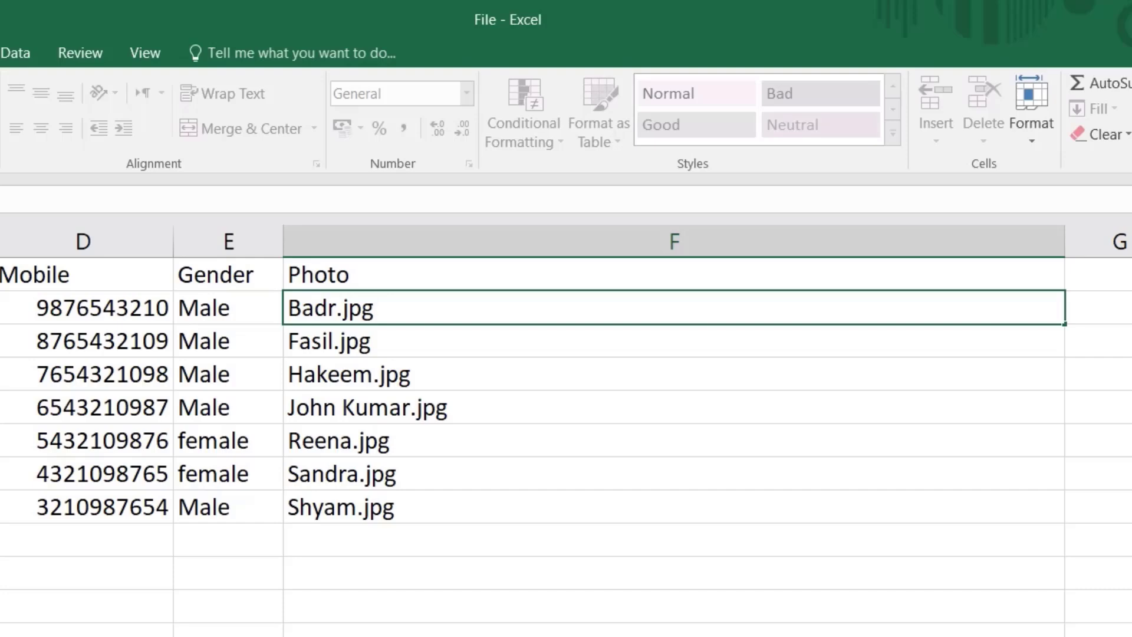
left_click(673, 507)
- Check the photo file names in rows 3 and 5 of the Photo column
left_click(674, 573)
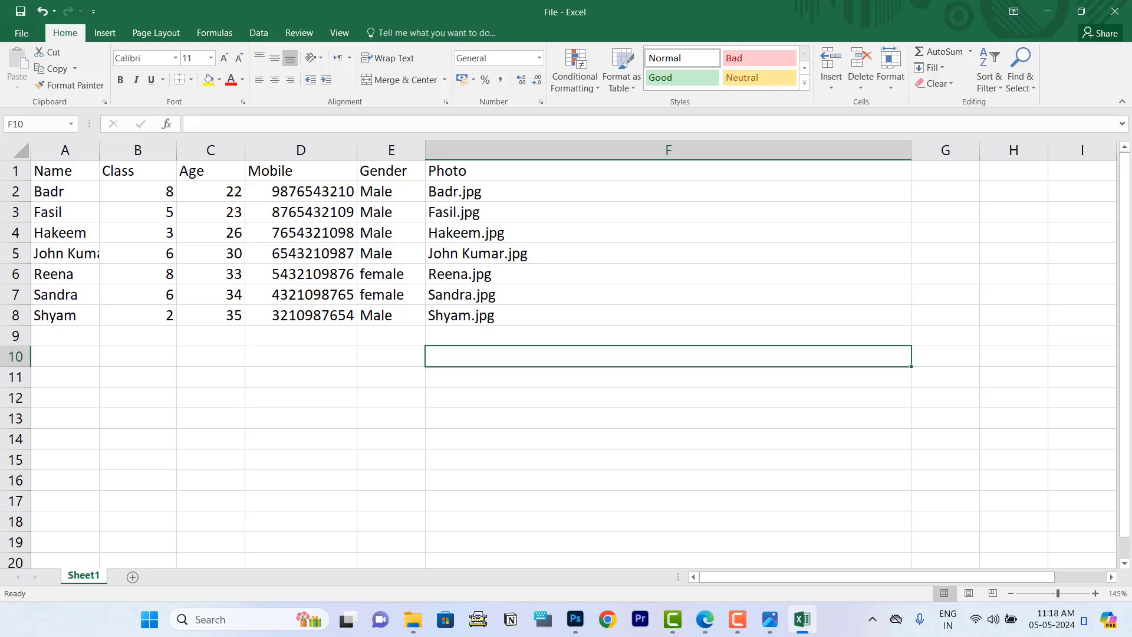
left_click(667, 212)
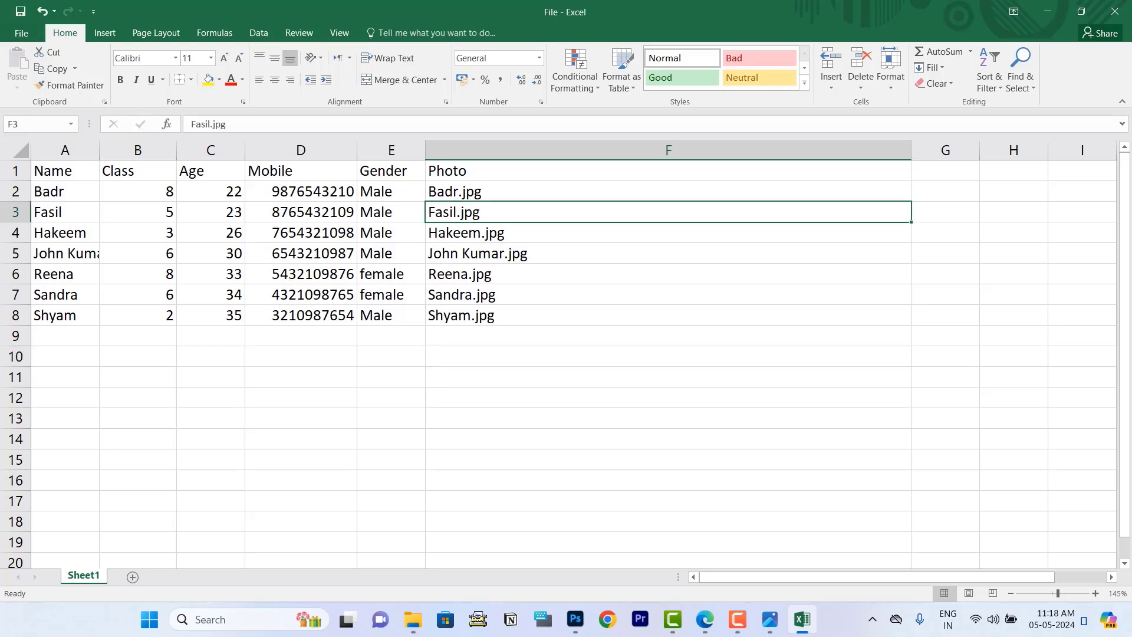
left_click(668, 254)
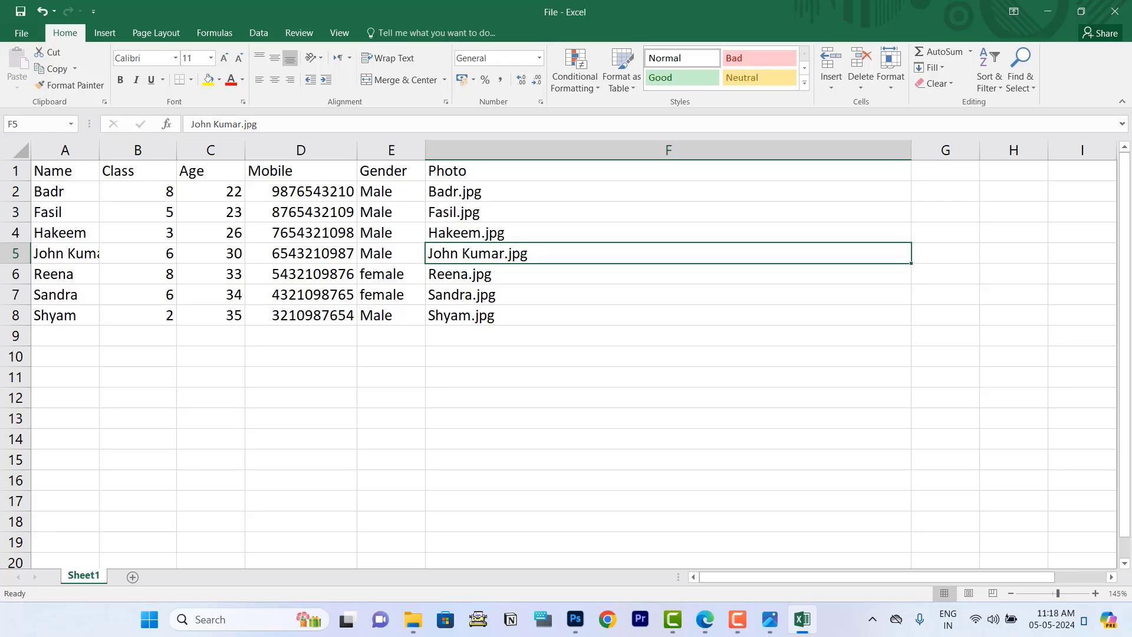
- Switch to Photoshop, open Design.jpg and collapse the expanded Paragraph settings
left_click(575, 619)
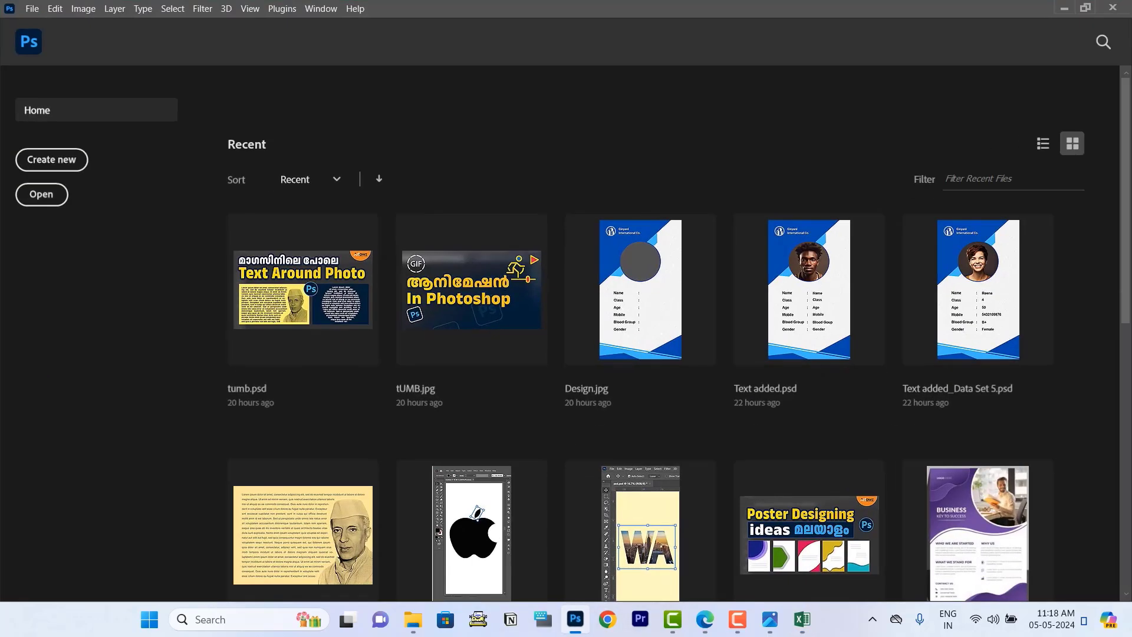
key("ctrl+o")
double_click(260, 124)
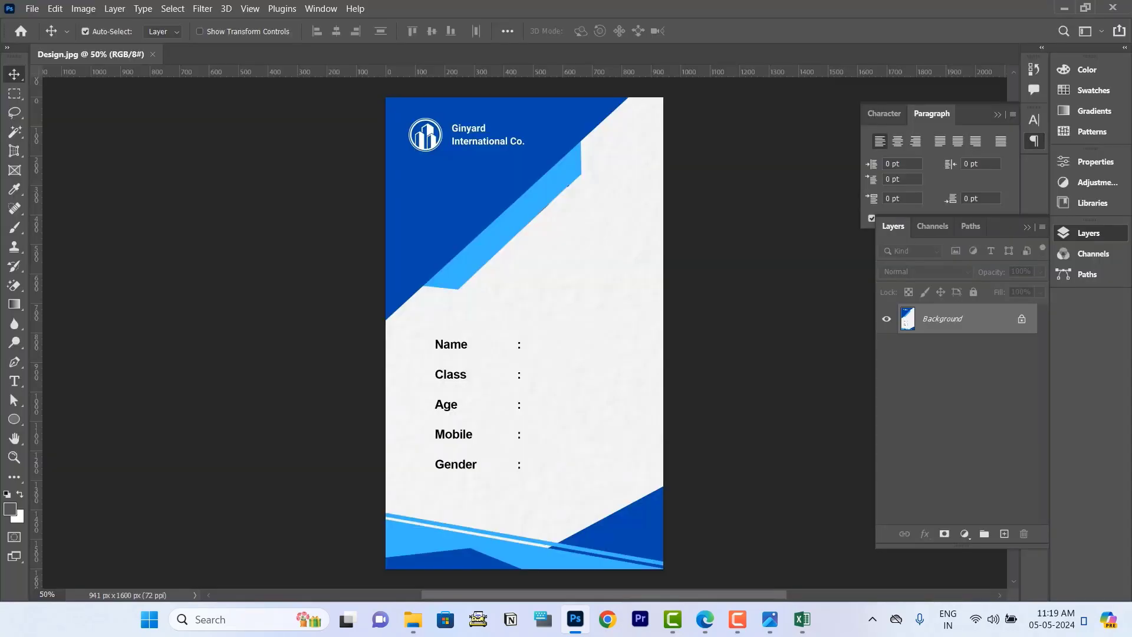
left_click(996, 113)
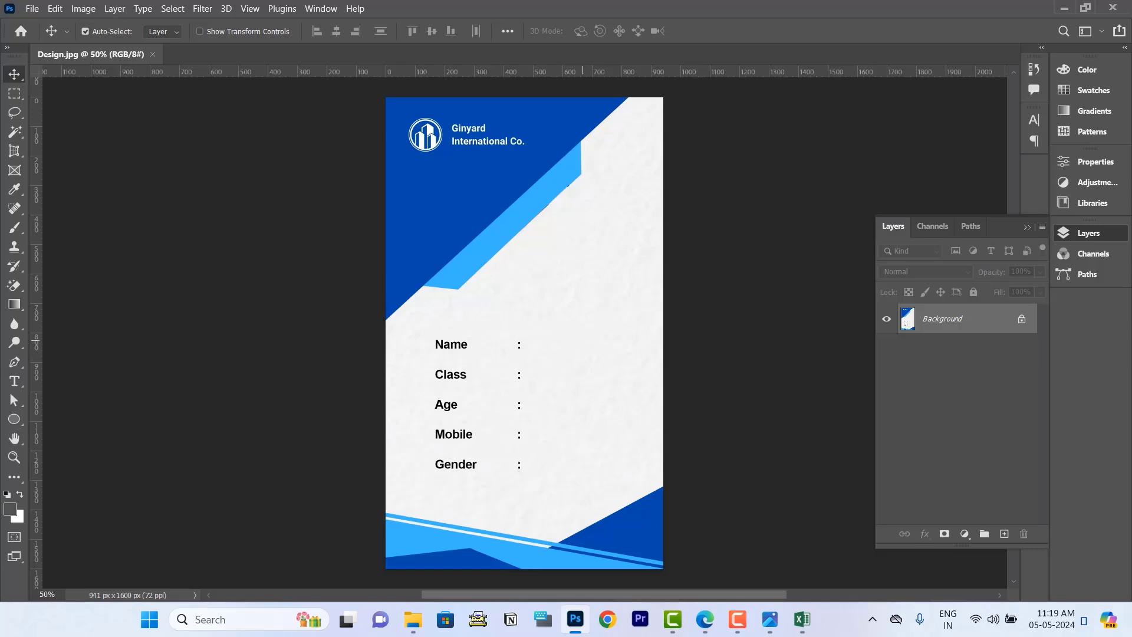
- Add the placeholder text "Name" after the Name label's colon and set its font to Arial
key("t")
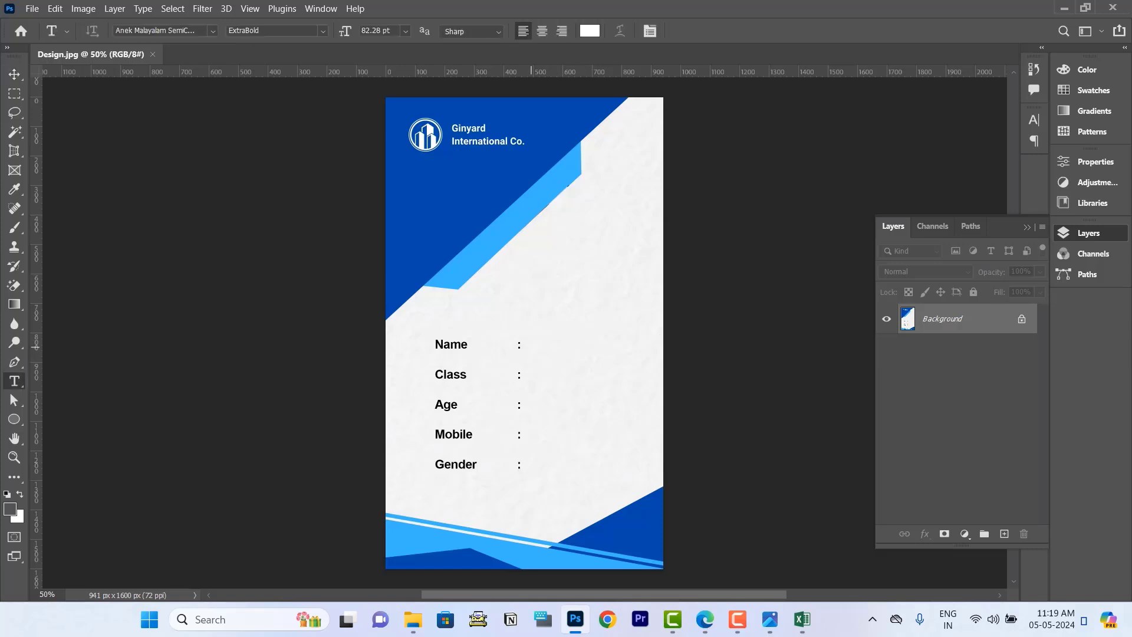
left_click(531, 347)
type("Name")
key("ctrl+a")
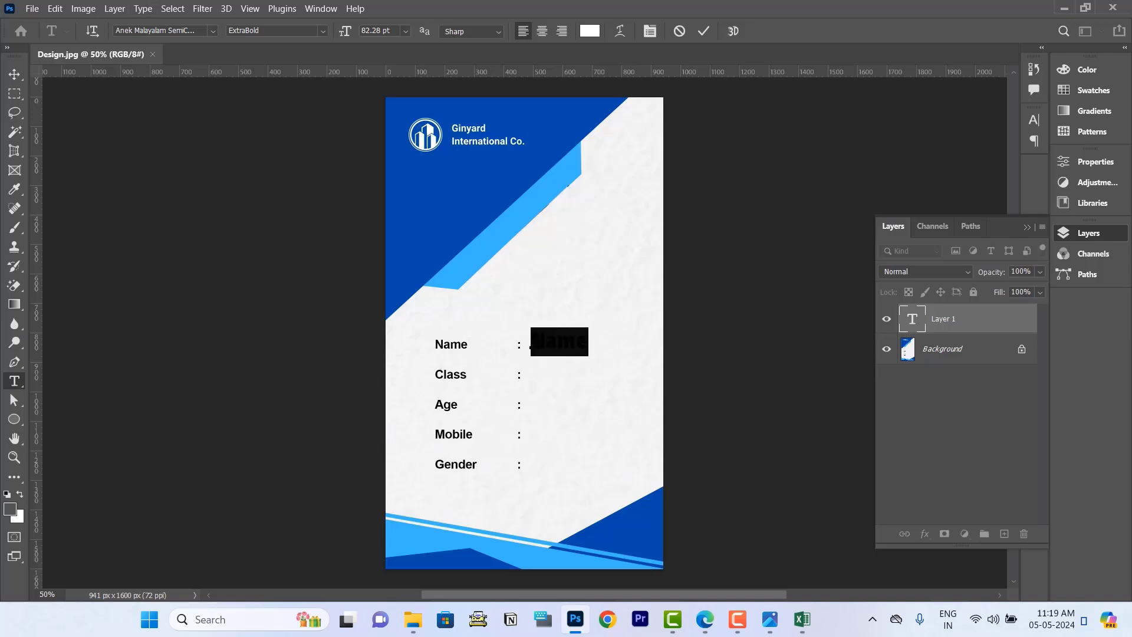
left_click(156, 31)
type("arial")
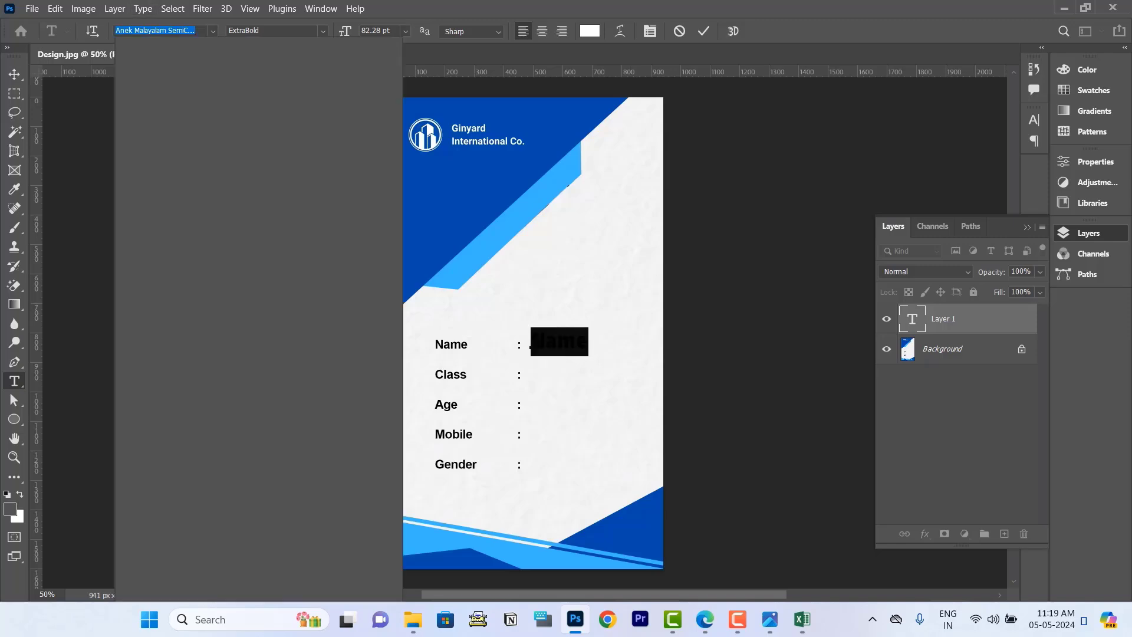
left_click(188, 159)
- Set the Name placeholder's colour to black (000000) and its font style to Regular
left_click(10, 509)
type("000000")
key("Return")
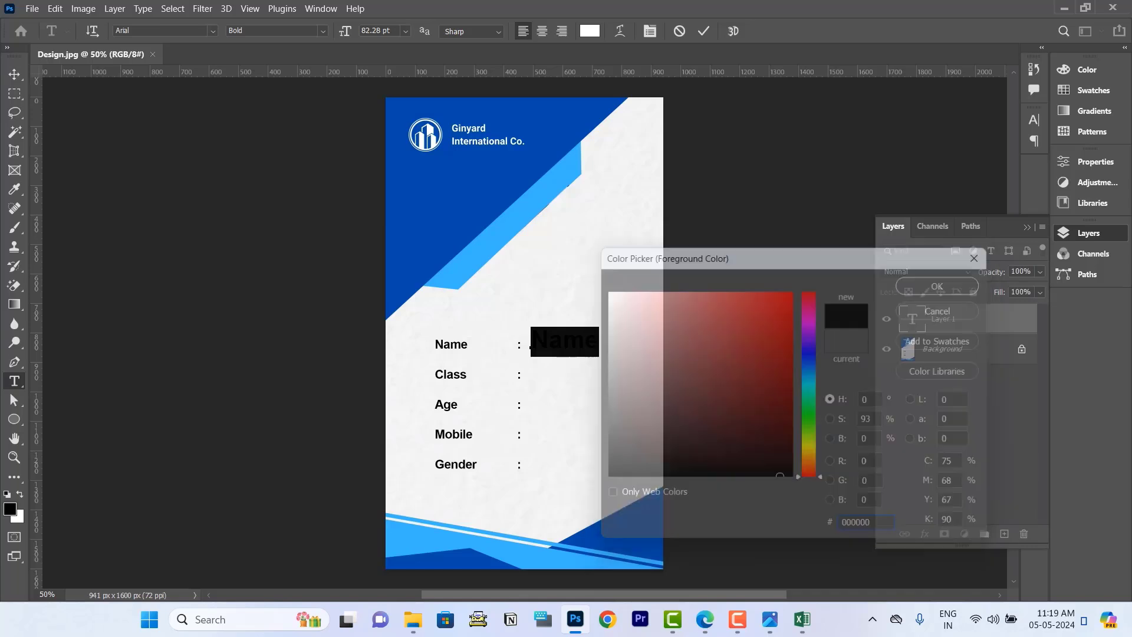
left_click(323, 31)
left_click(260, 50)
left_click(323, 31)
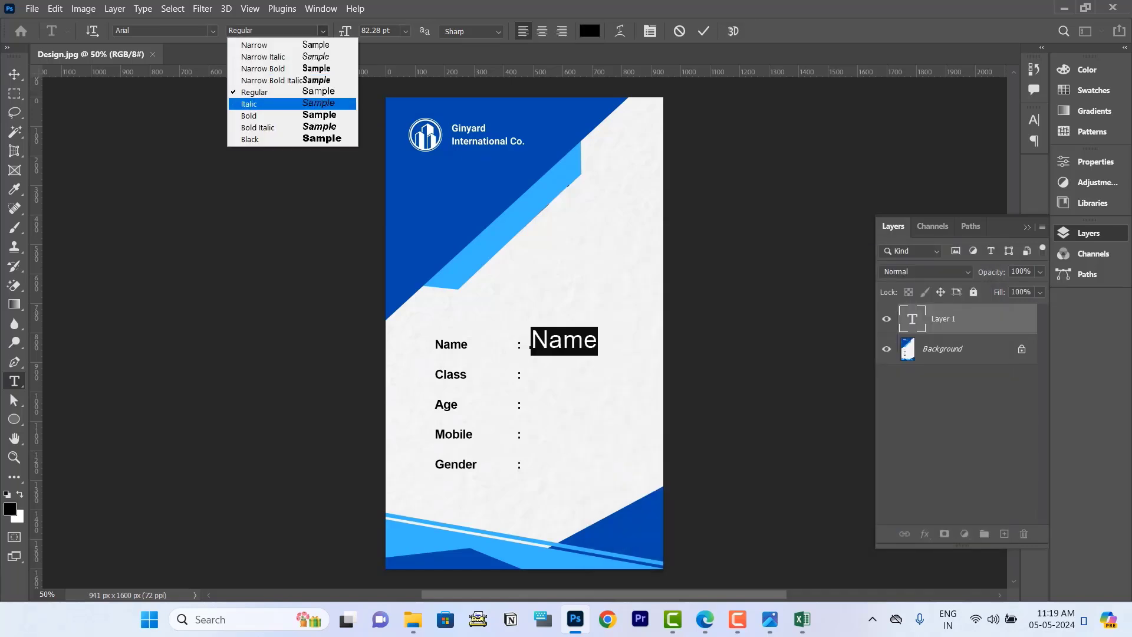
left_click(259, 92)
left_click(642, 327)
- Scale the Name placeholder down to about 136 × 59 px and line it up with the Name label
key("ctrl+t")
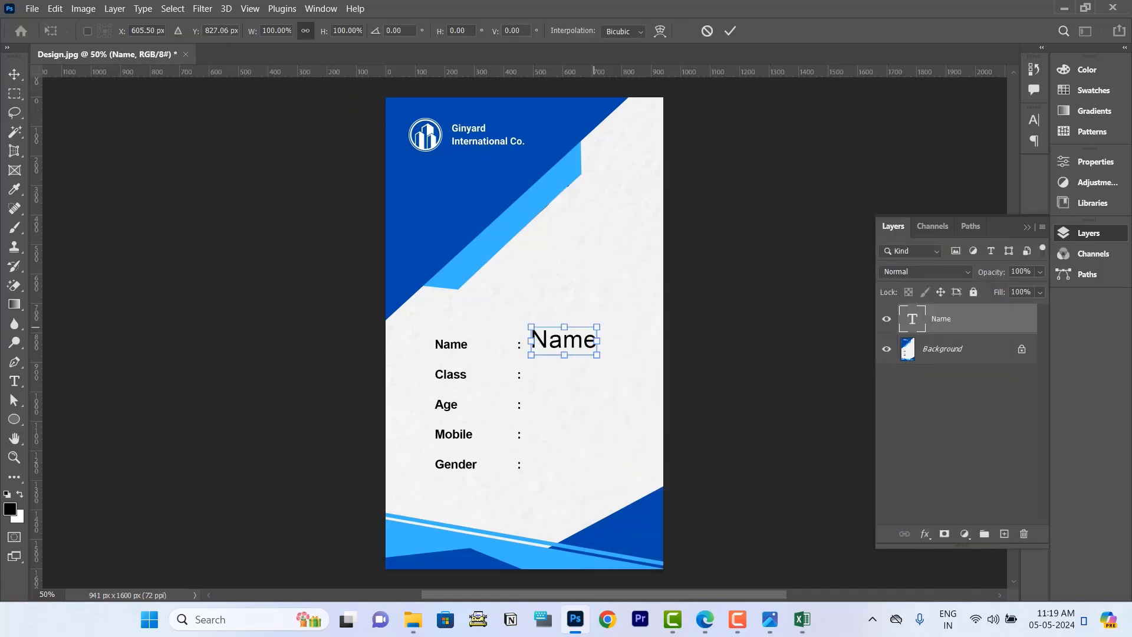
left_click_drag(596, 327, 551, 319)
left_click(604, 366)
scroll(603, 366, "up", 3)
key("ctrl+t")
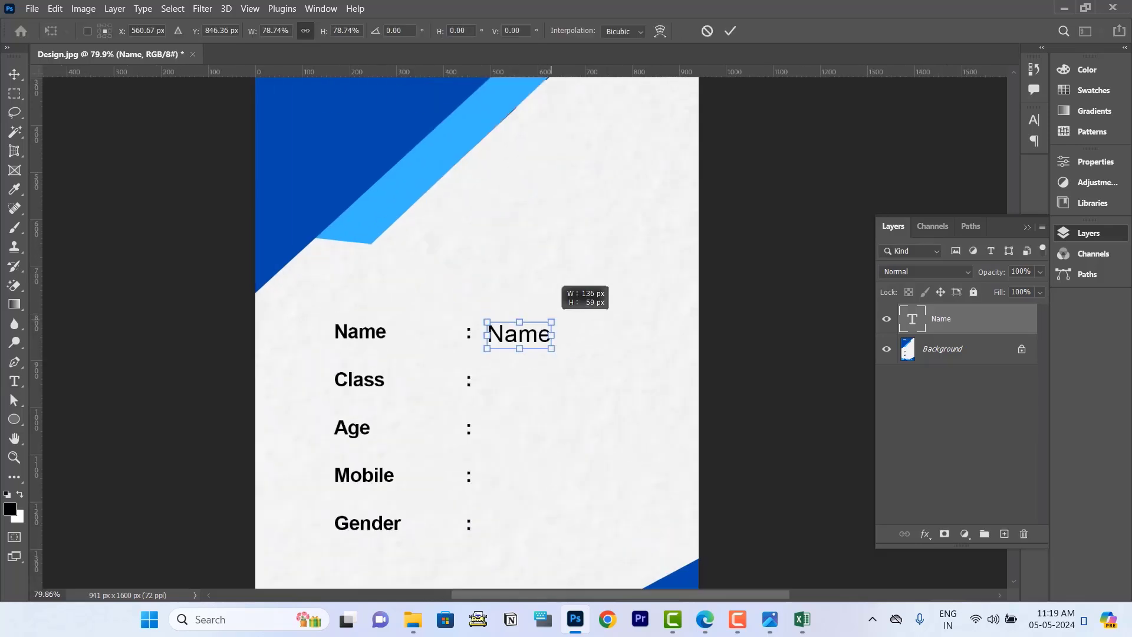
key("Return")
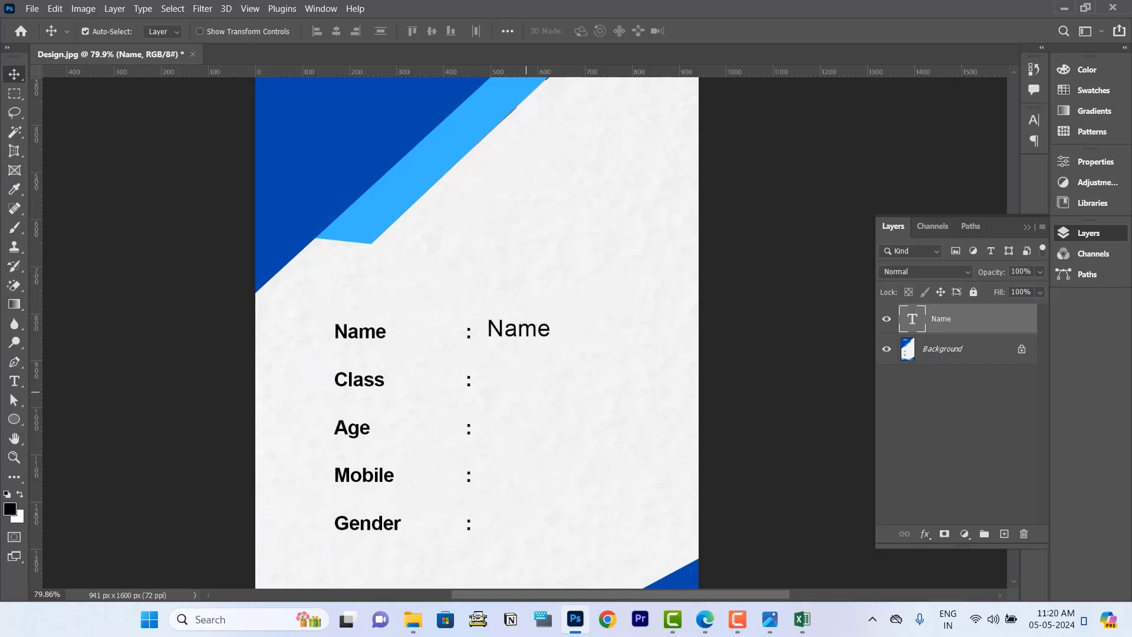
- Duplicate the Name placeholder into the Class row and change the copy's text to "Class"
left_click_drag(528, 323, 551, 377)
type("tClass")
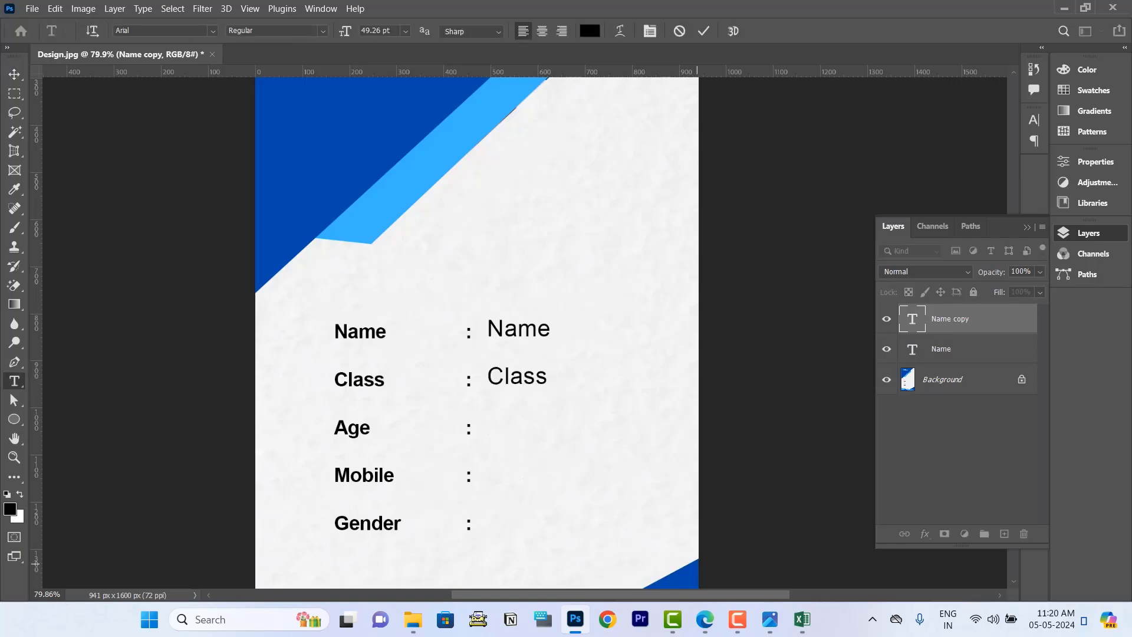
key("ctrl+Return")
- Switch to Excel, check the Class column header and copy the Age column header
key("alt+Tab")
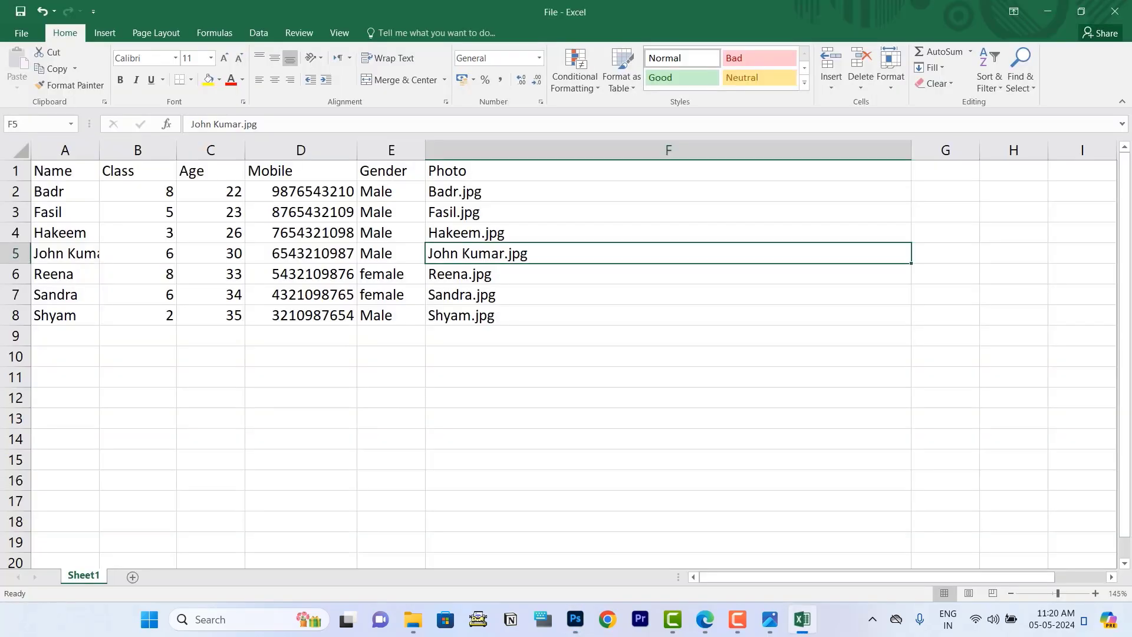
left_click(137, 170)
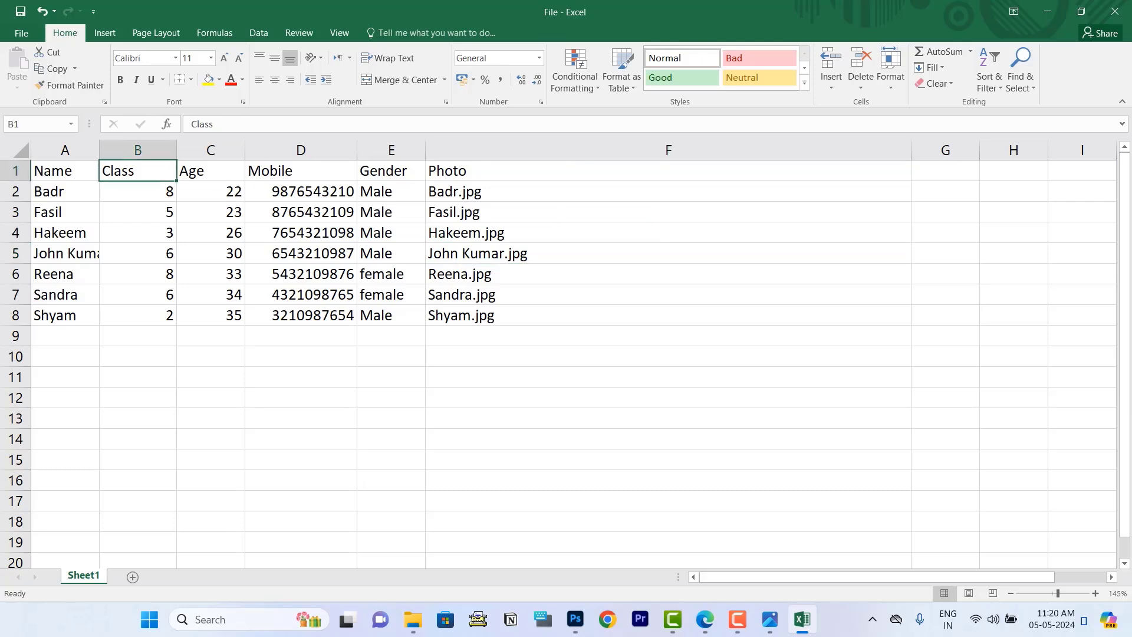
left_click(211, 171)
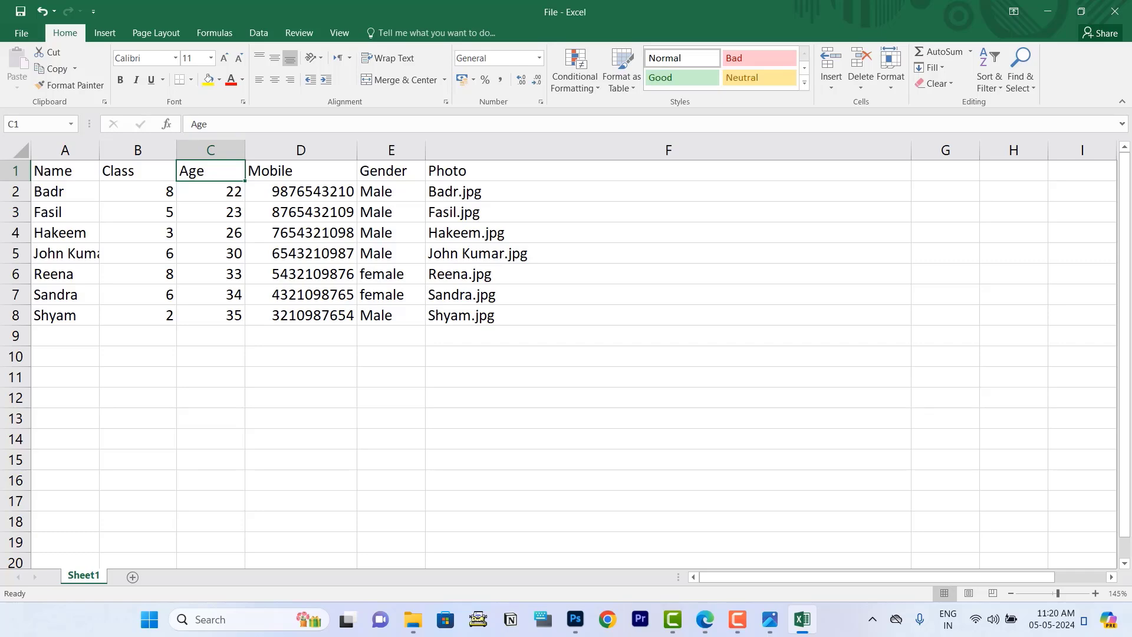
key("ctrl+c")
- Return to Photoshop, duplicate the Class placeholder into the Age row and change the copy's text to "Age"
key("alt+Tab")
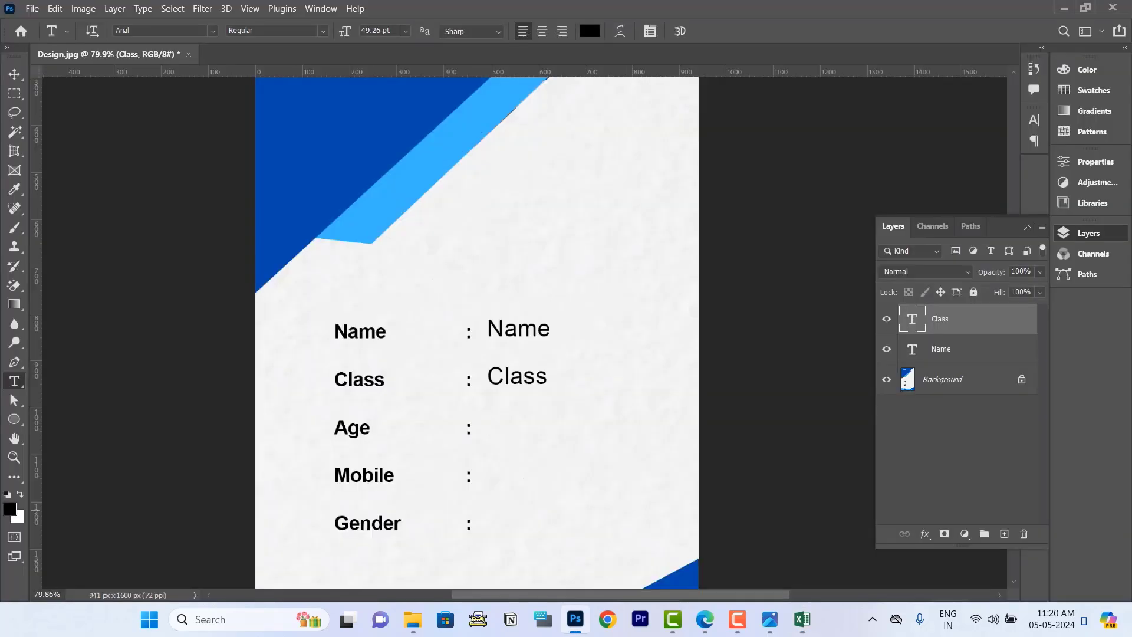
key("v")
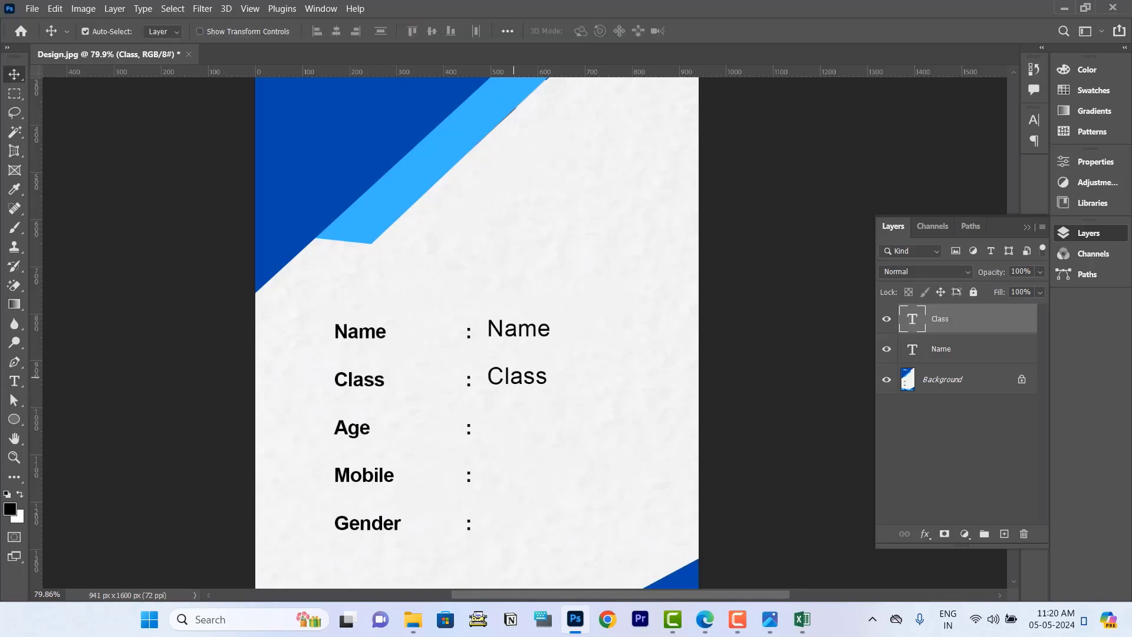
left_click_drag(517, 377, 550, 430)
key("t")
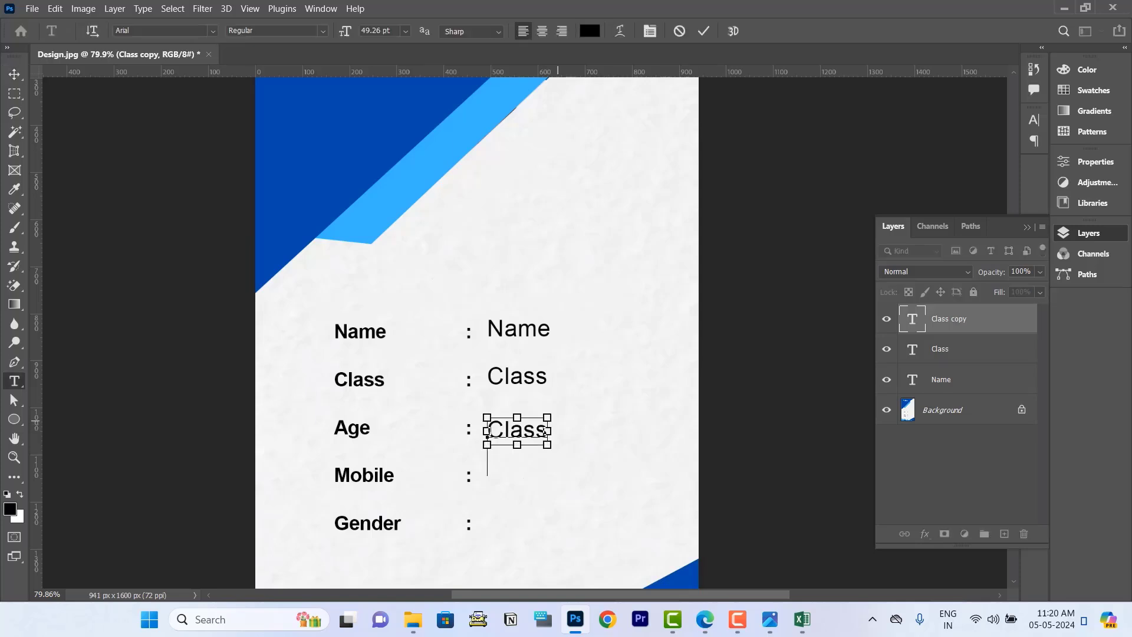
type("Age")
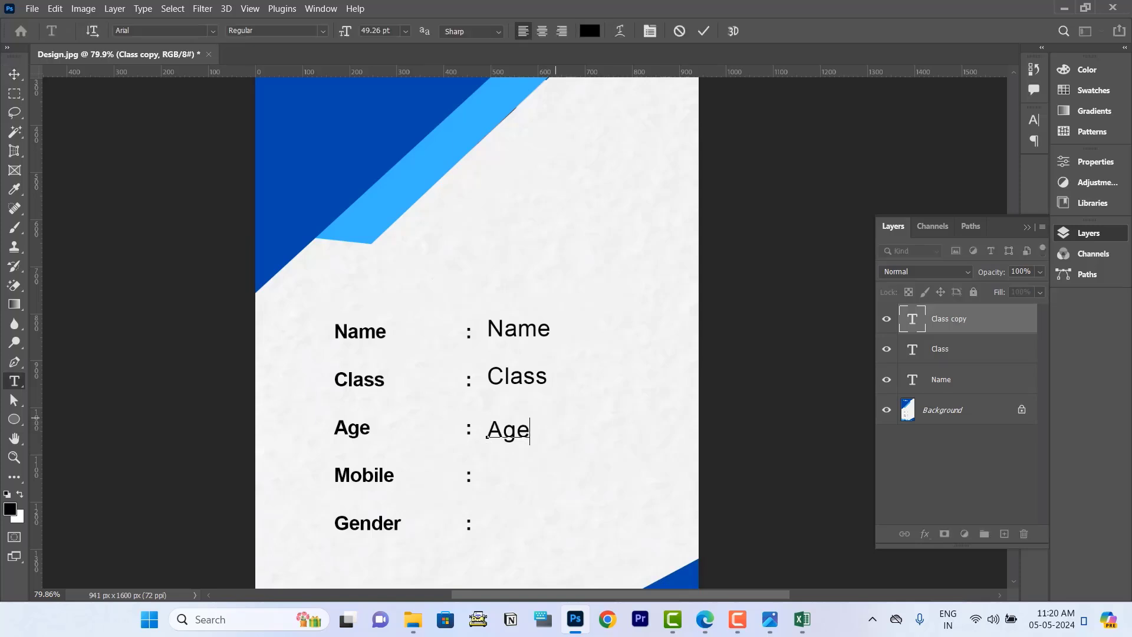
key("ctrl+Return")
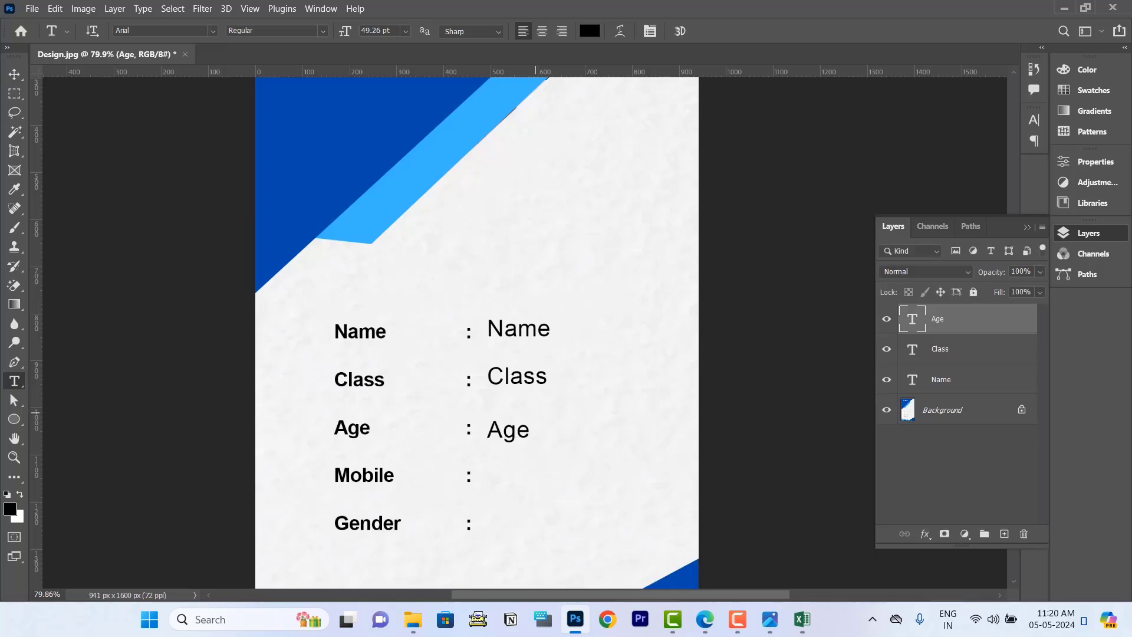
- Duplicate the Age placeholder into the Mobile row and change the copy's text to "Mobile"
scroll(530, 417, "down", 2)
key("v")
left_click_drag(521, 371, 521, 413)
key("t")
left_click_drag(486, 415, 569, 461)
type("Mobile")
key("ctrl+Return")
- Duplicate the Mobile placeholder into the Gender row, change the copy's text to "Gender" and line it up with its label
type("vtGender")
key("ctrl+Return")
key("v")
scroll(523, 336, "down", 1)
left_click_drag(491, 274, 514, 318)
scroll(533, 420, "up", 5)
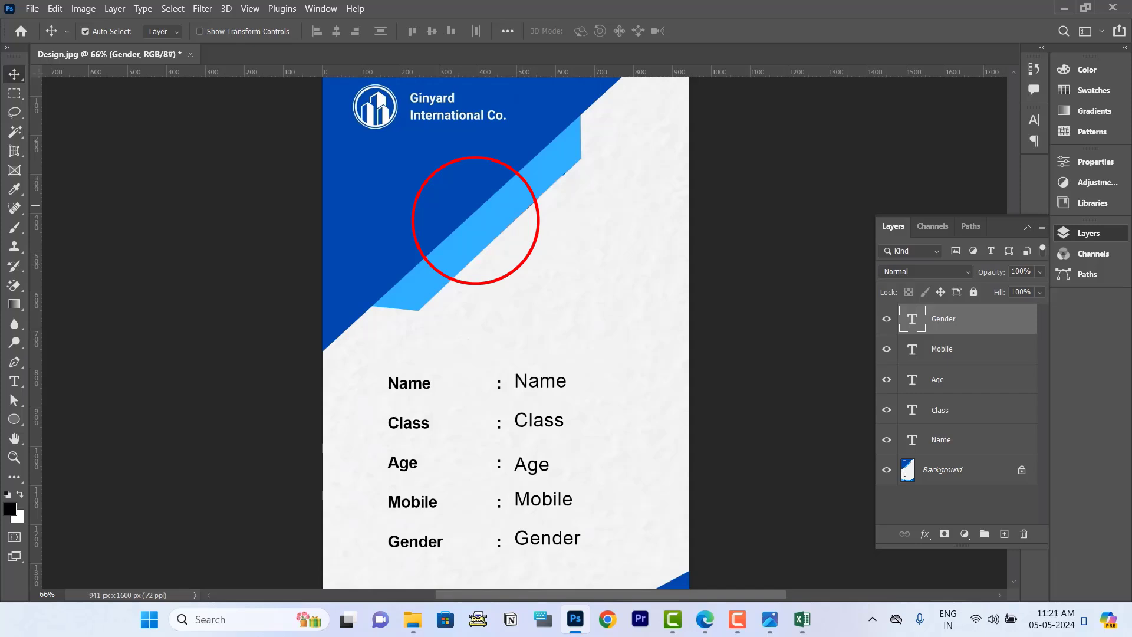
- Draw a black circle about 418 × 418 px with the Ellipse Tool and position it over the blue bands above the fields
key("u")
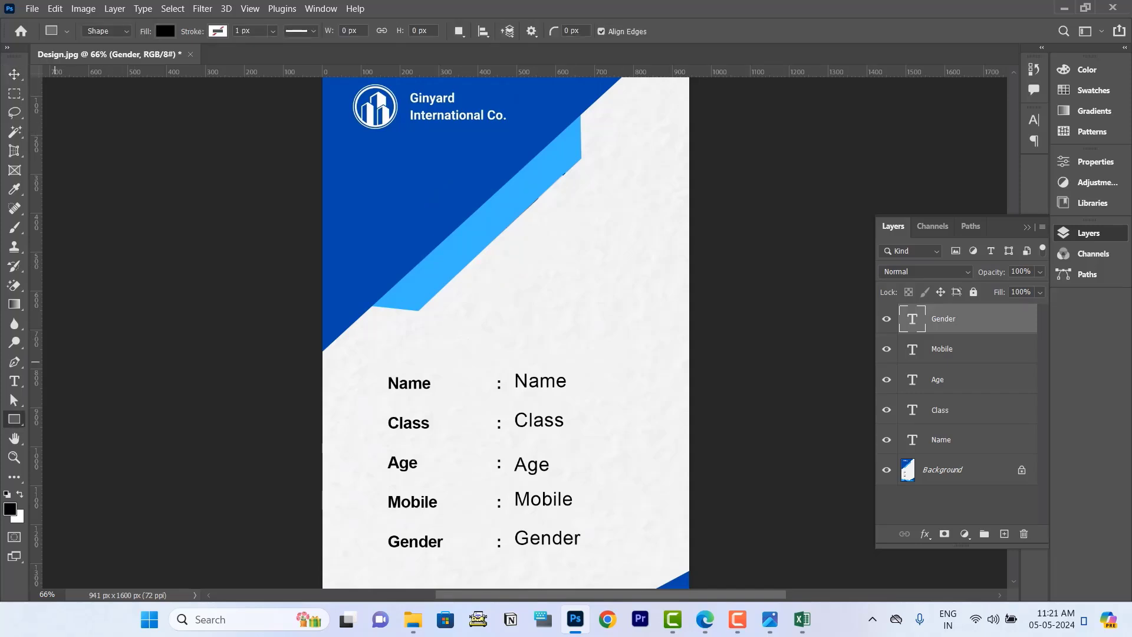
right_click(14, 419)
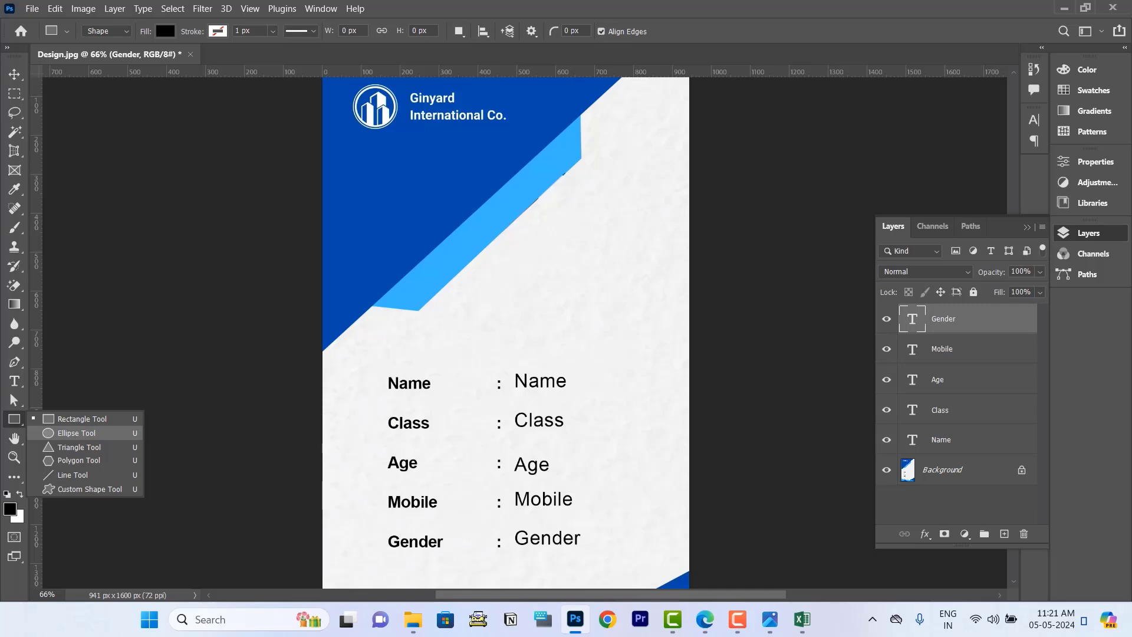
left_click(67, 432)
left_click_drag(406, 155, 677, 302)
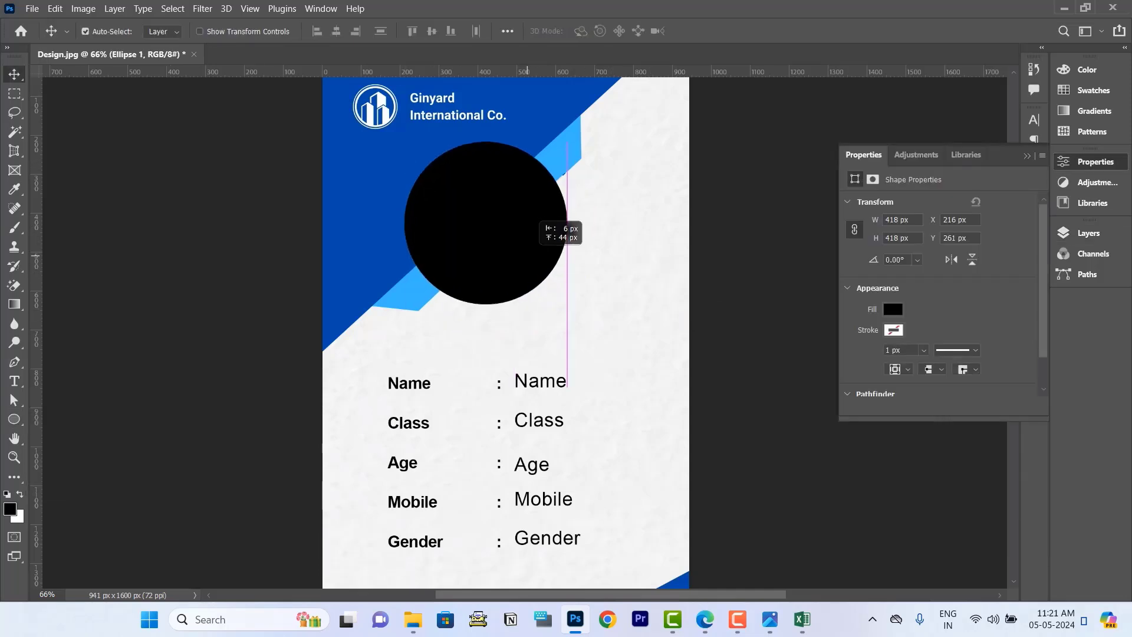
key("v")
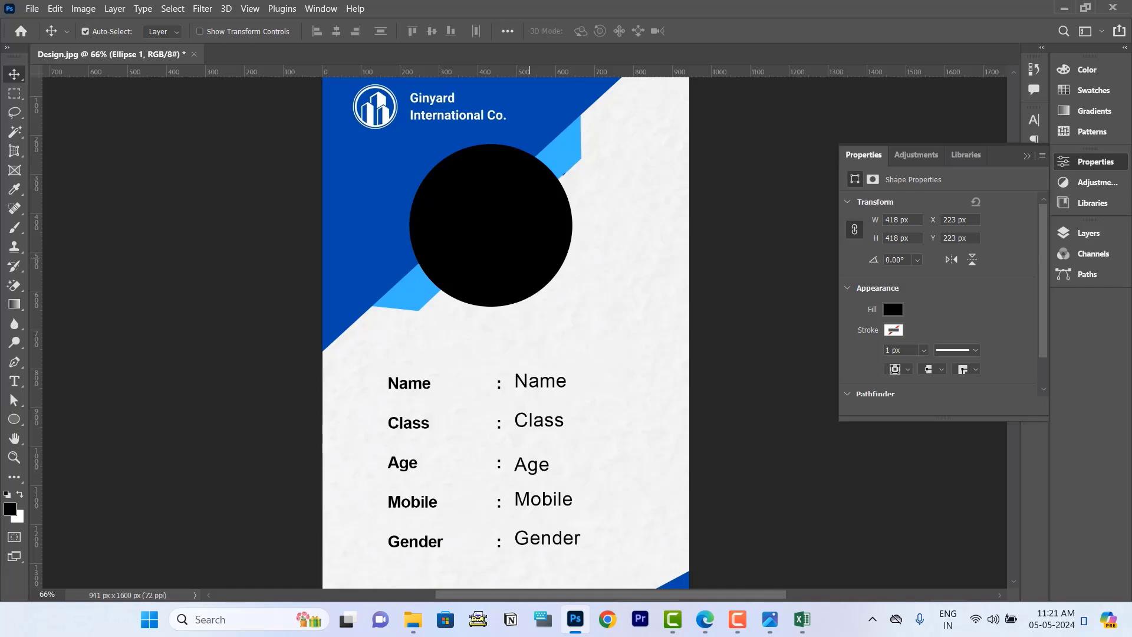
- Add a 10 px outside Stroke layer style to the circle in the light blue sampled from the card's diagonal band
key("F7")
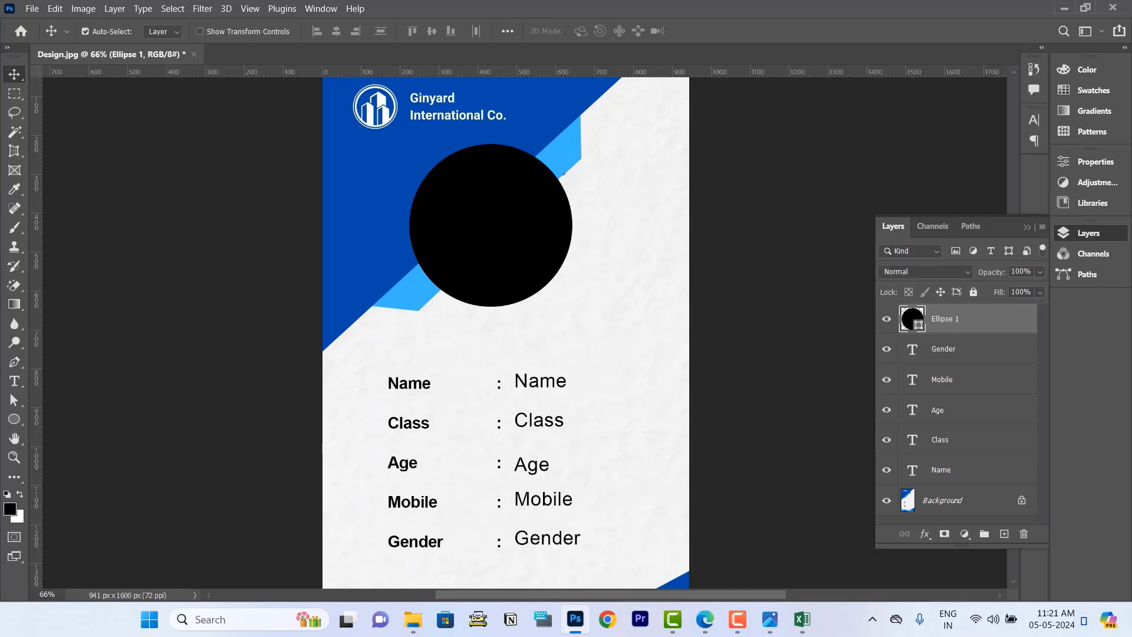
double_click(993, 319)
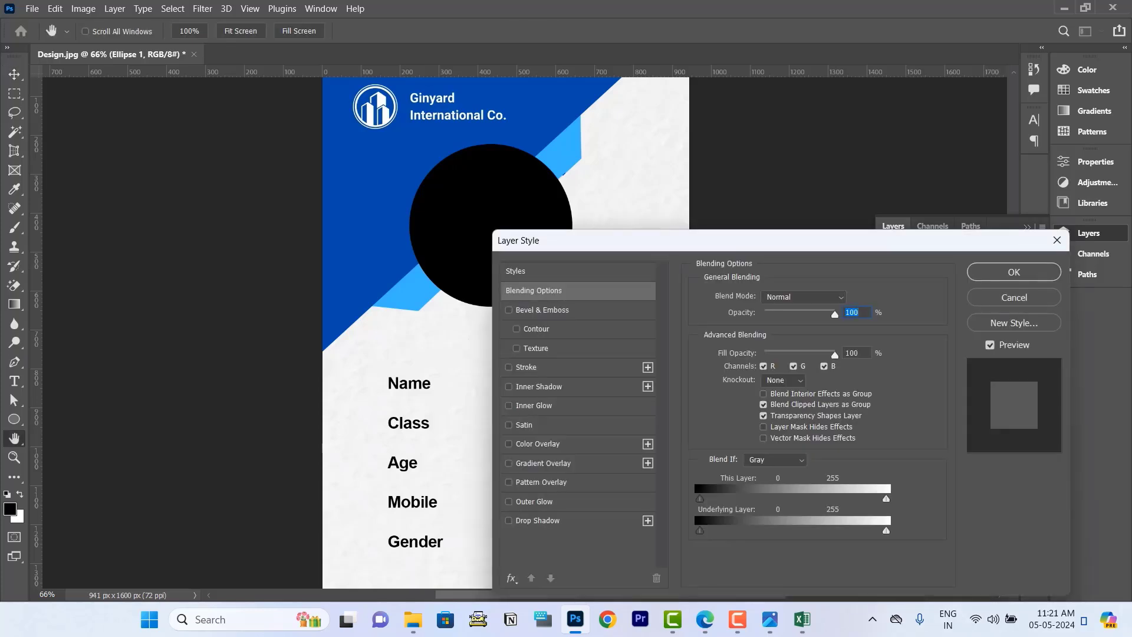
left_click(526, 367)
left_click_drag(751, 298, 758, 298)
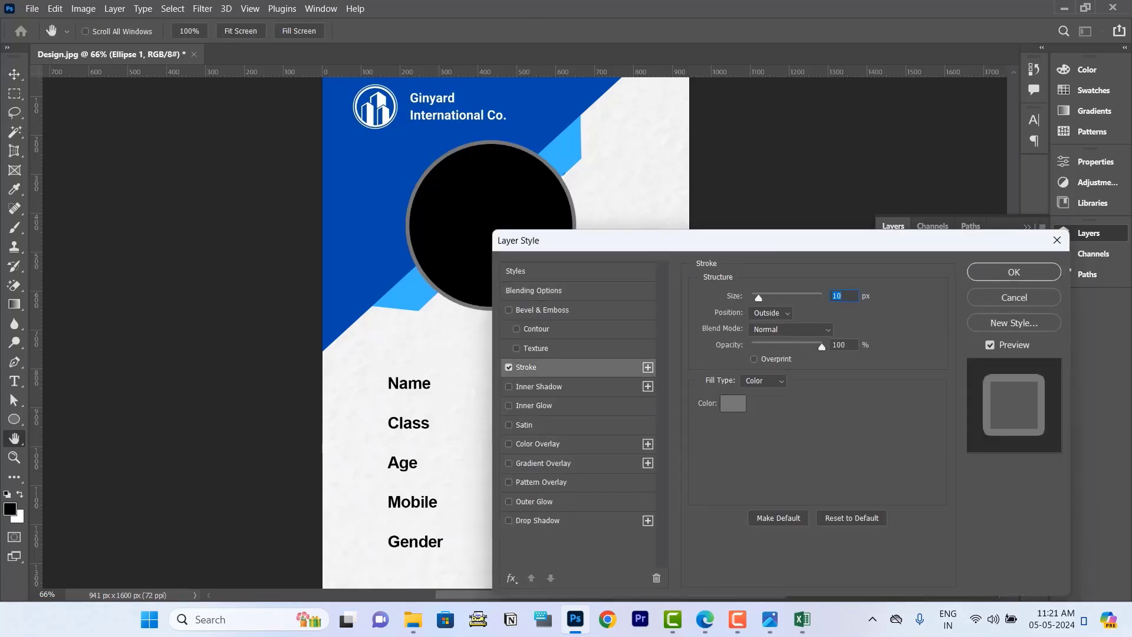
left_click(733, 403)
left_click(399, 289)
key("Return")
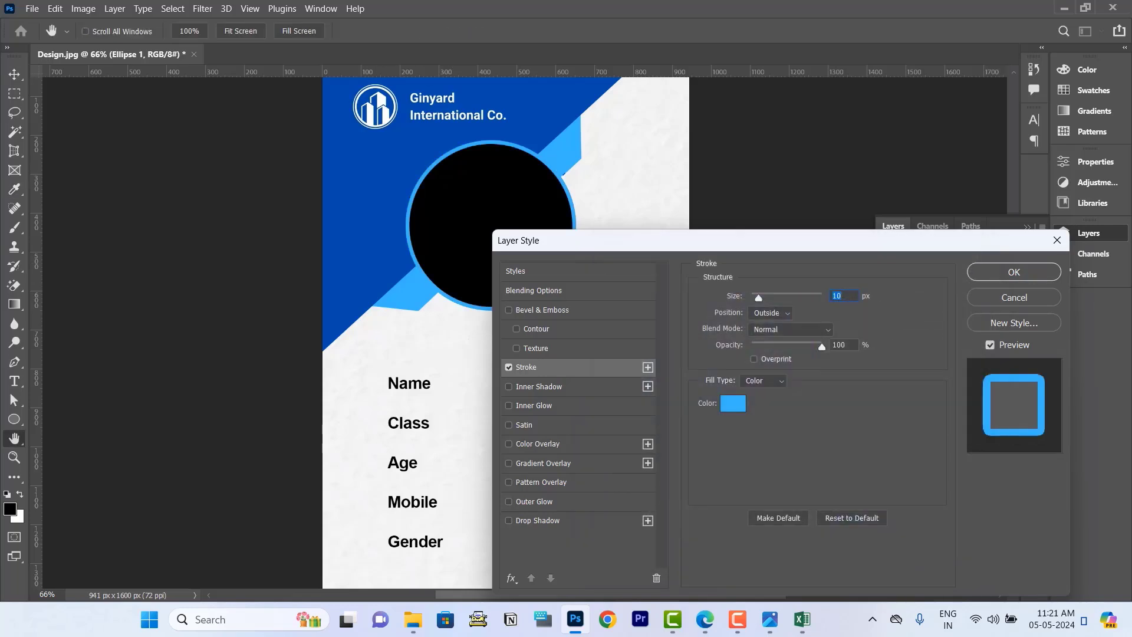
key("Return")
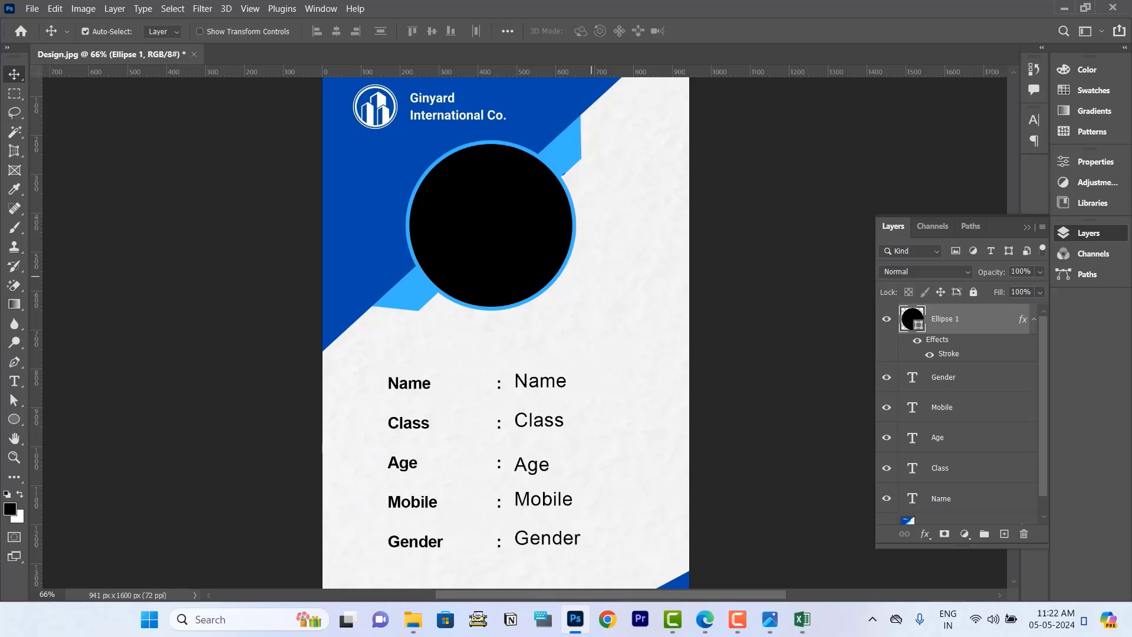
- Open the first portrait from the Bulk ID Card folder, bring it into the design and enlarge it until it covers the circle
key("ctrl")
key("ctrl+o")
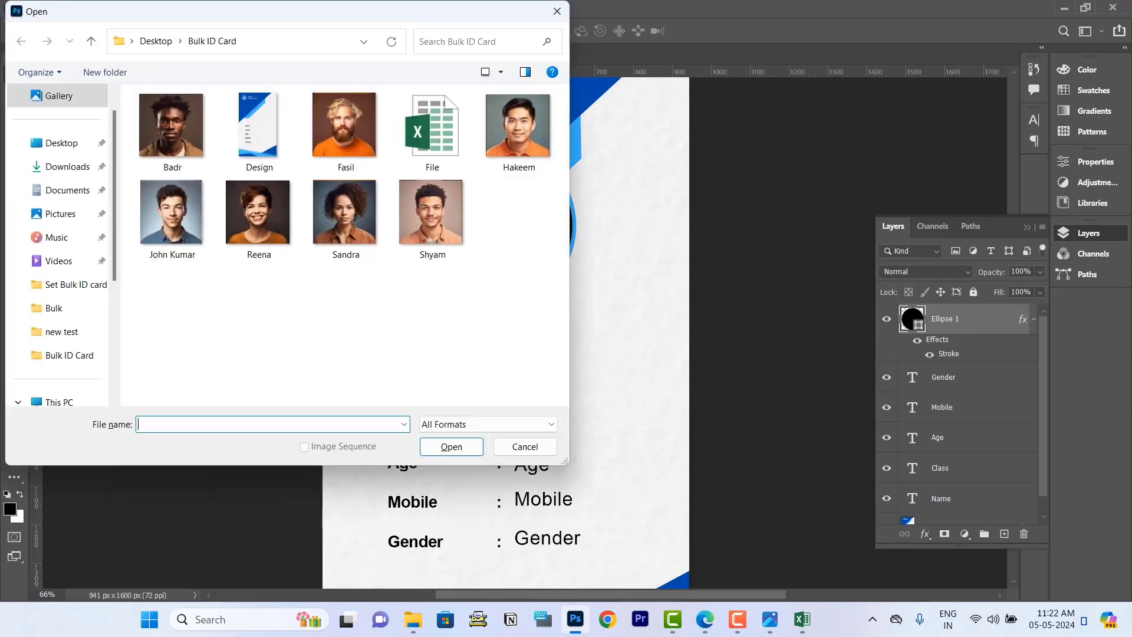
double_click(169, 136)
left_click_drag(287, 103, 499, 201)
key("ctrl+t")
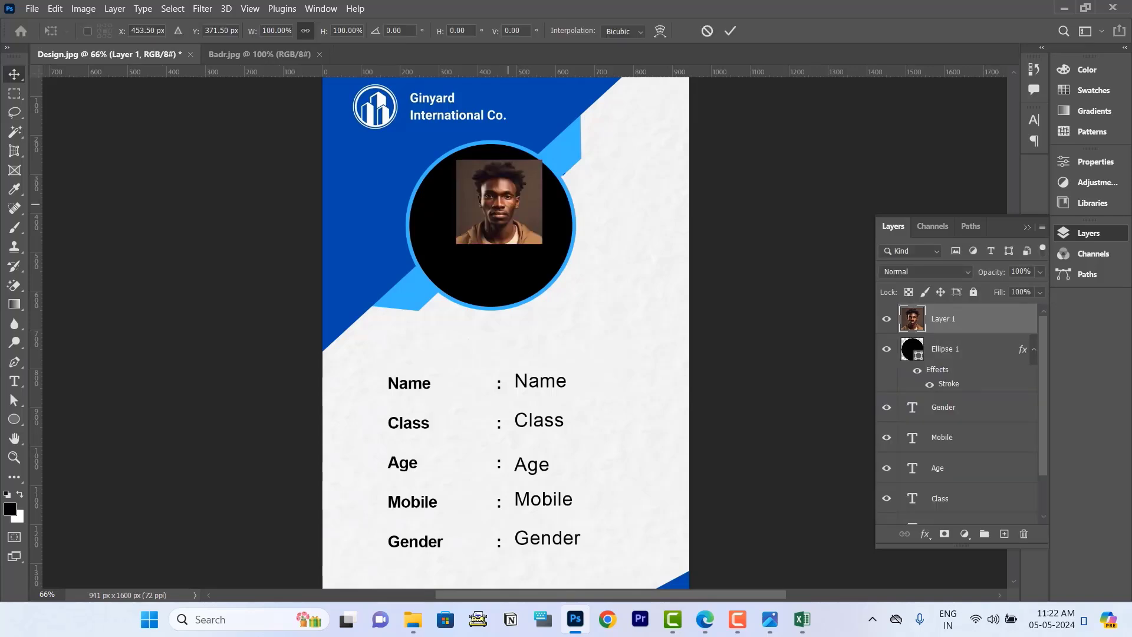
left_click_drag(541, 243, 593, 294)
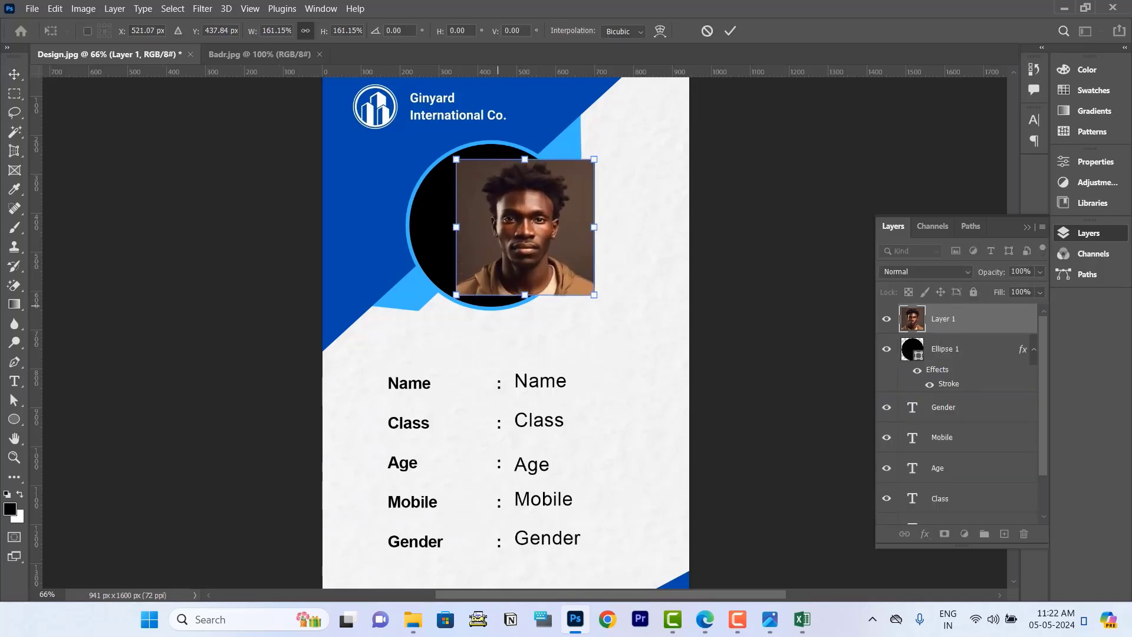
left_click_drag(456, 295, 432, 318)
key("Return")
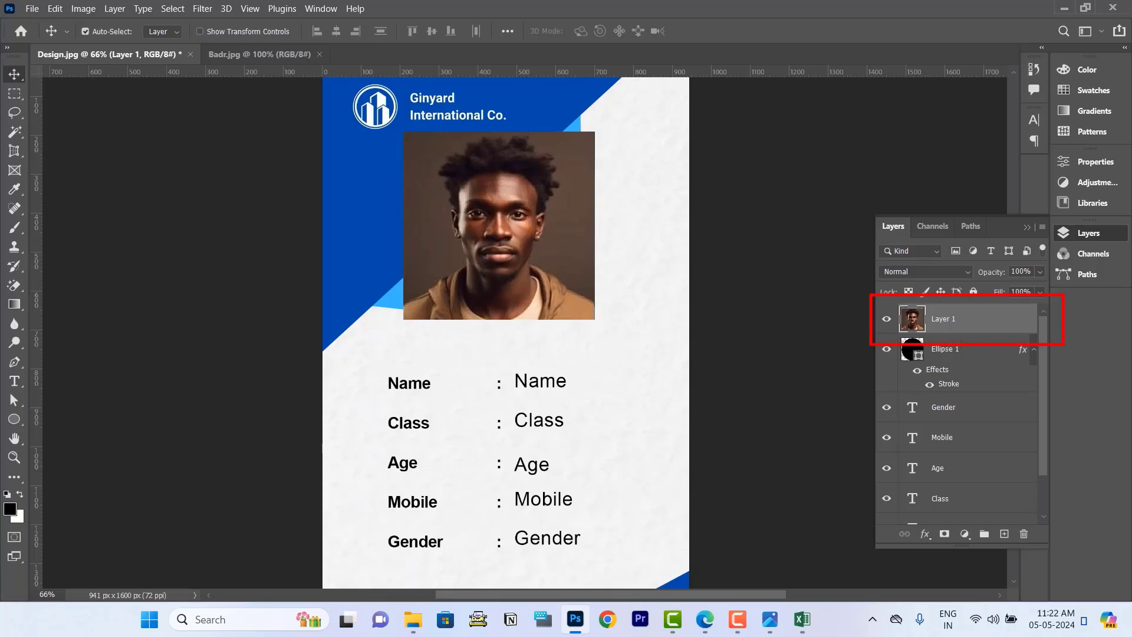
- Clip the portrait to the circle with a clipping mask and scale it to about 92% so the face fits inside
right_click(1017, 318)
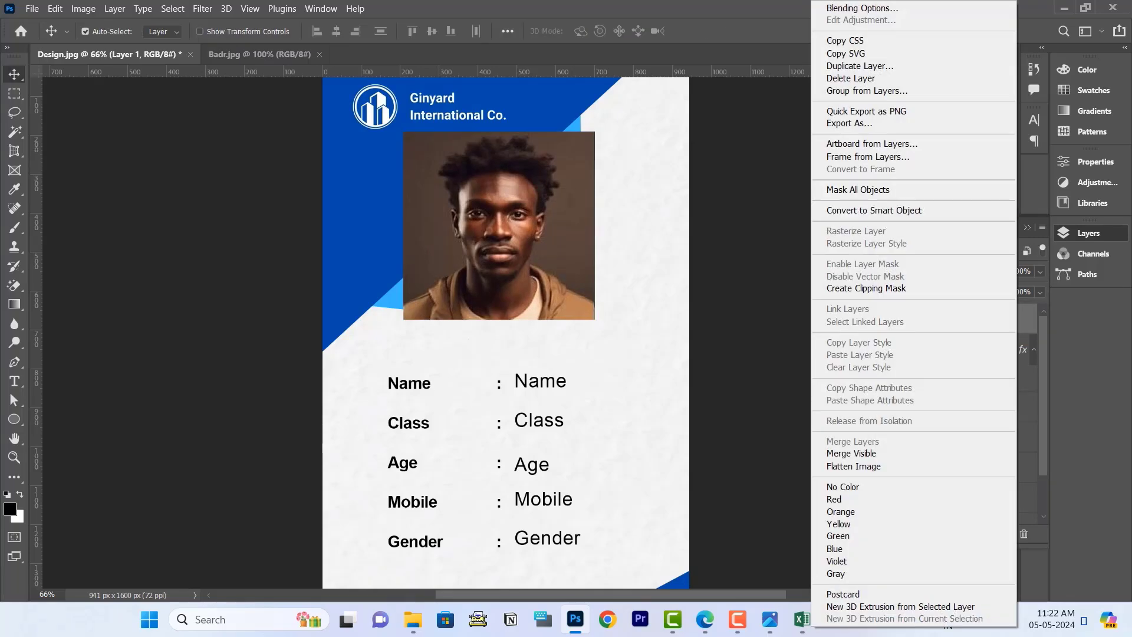
left_click(865, 289)
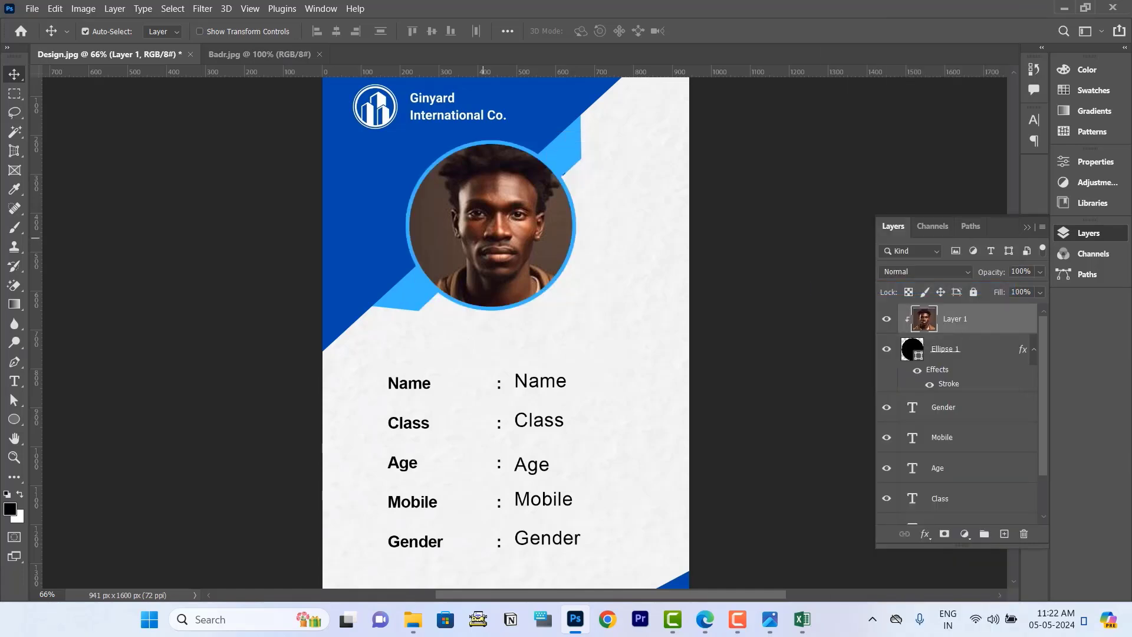
left_click(85, 31)
key("ctrl+t")
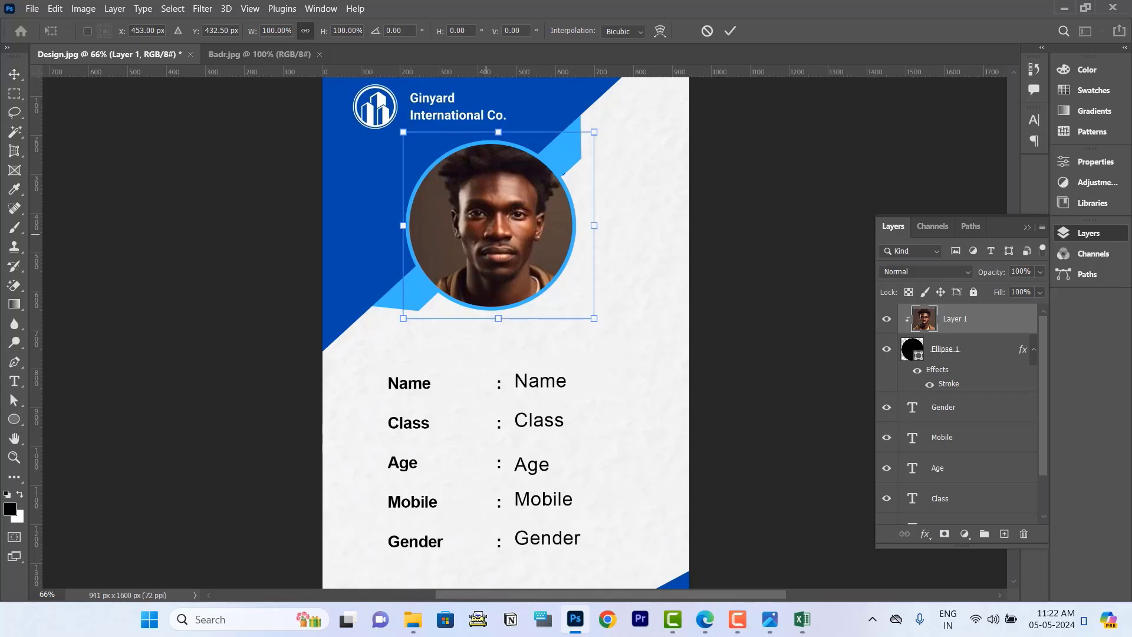
left_click_drag(594, 132, 577, 142)
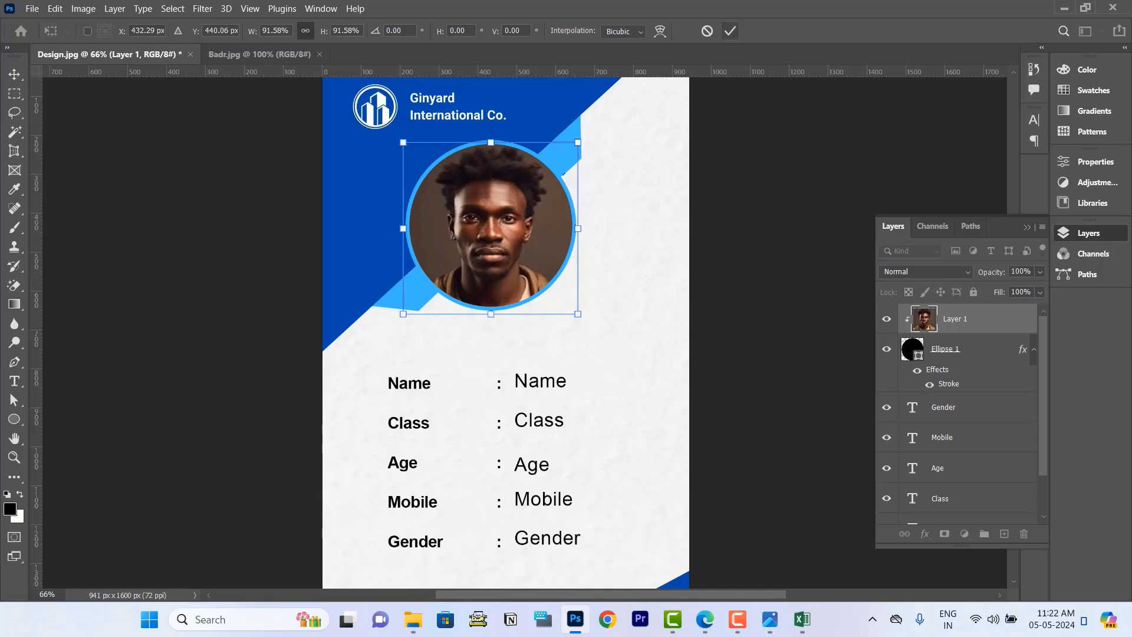
key("Return")
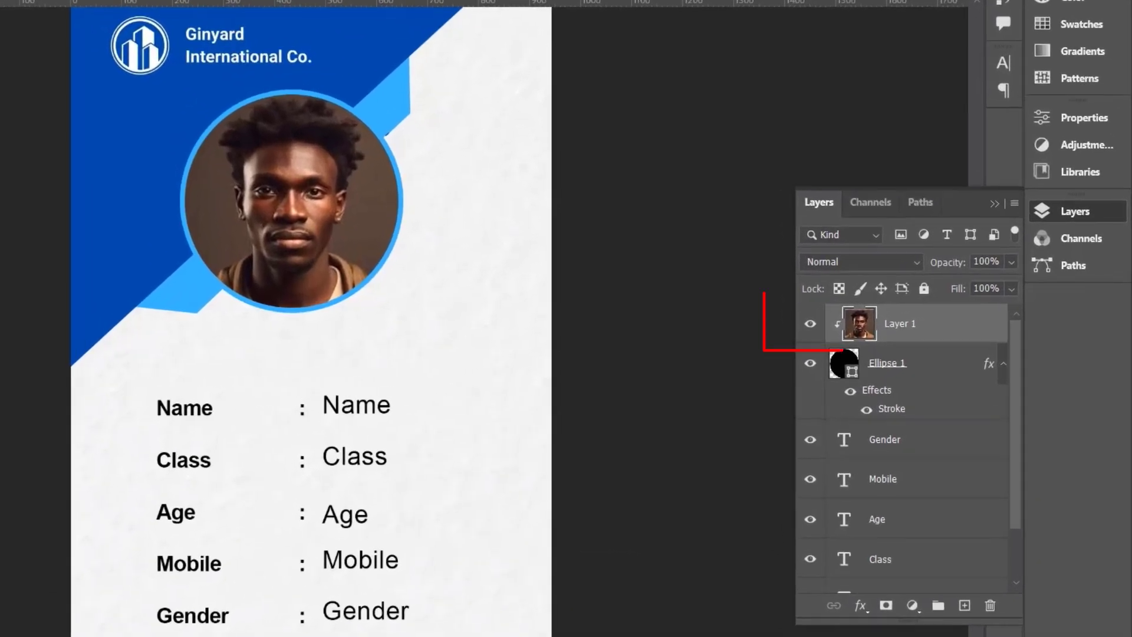
- Rename the portrait layer "Photo" and check the name against the Photo column header in Excel
double_click(899, 324)
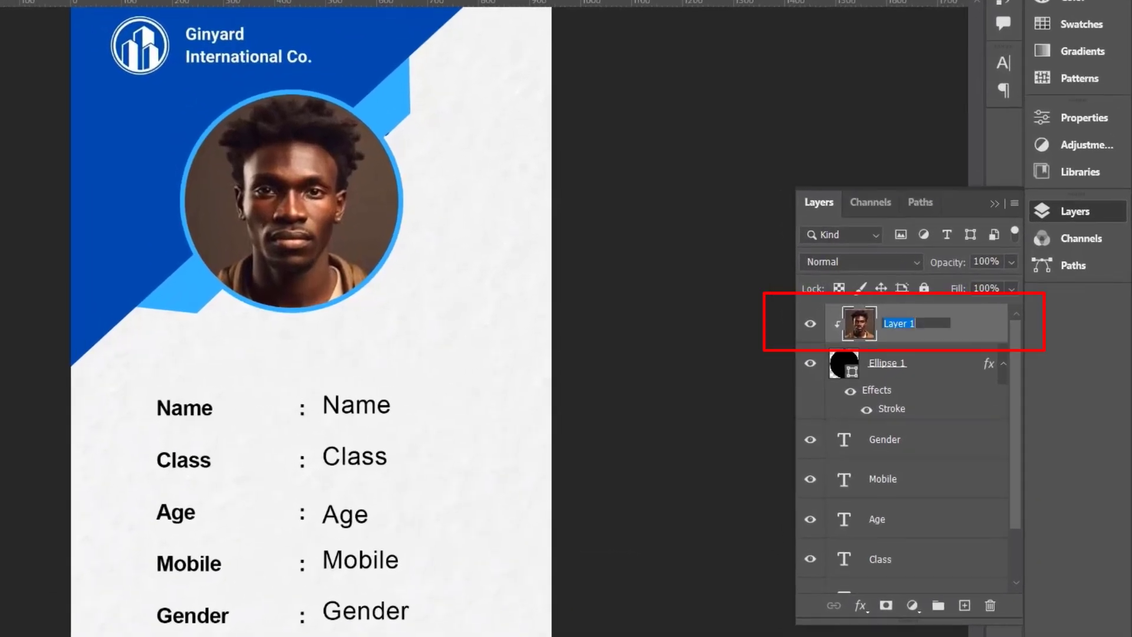
type("Photo")
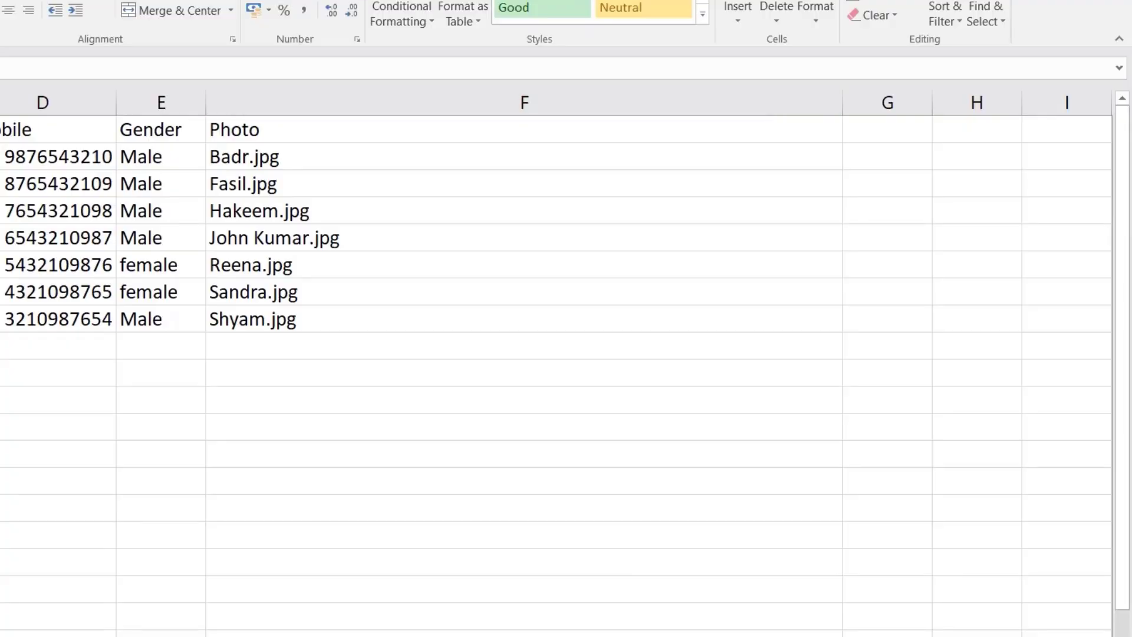
double_click(354, 130)
key("Return")
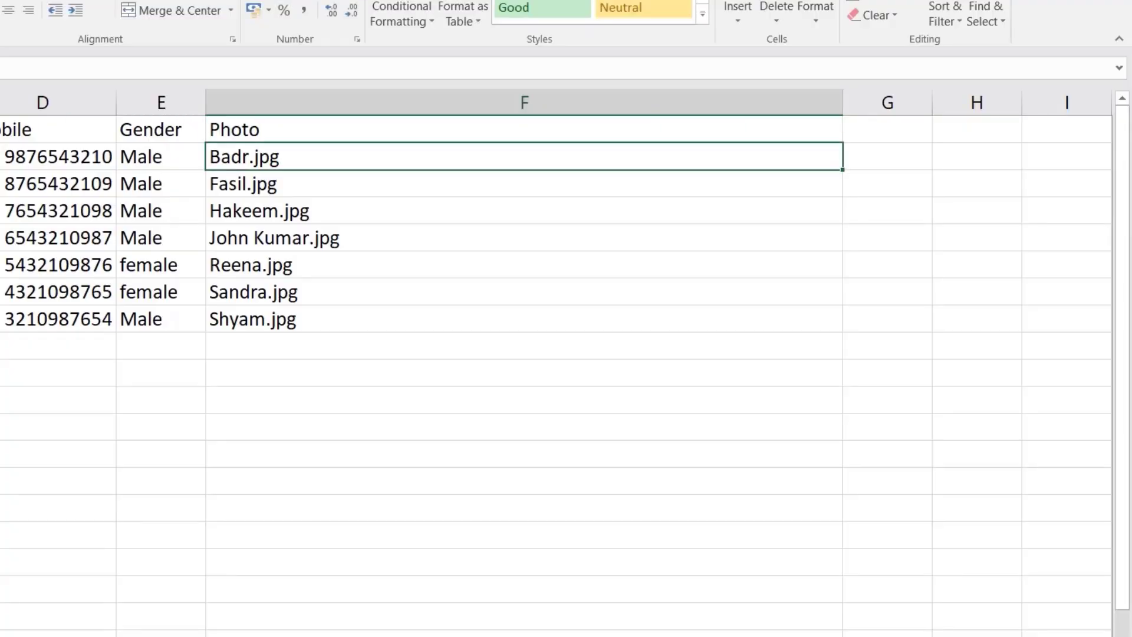
left_click(353, 130)
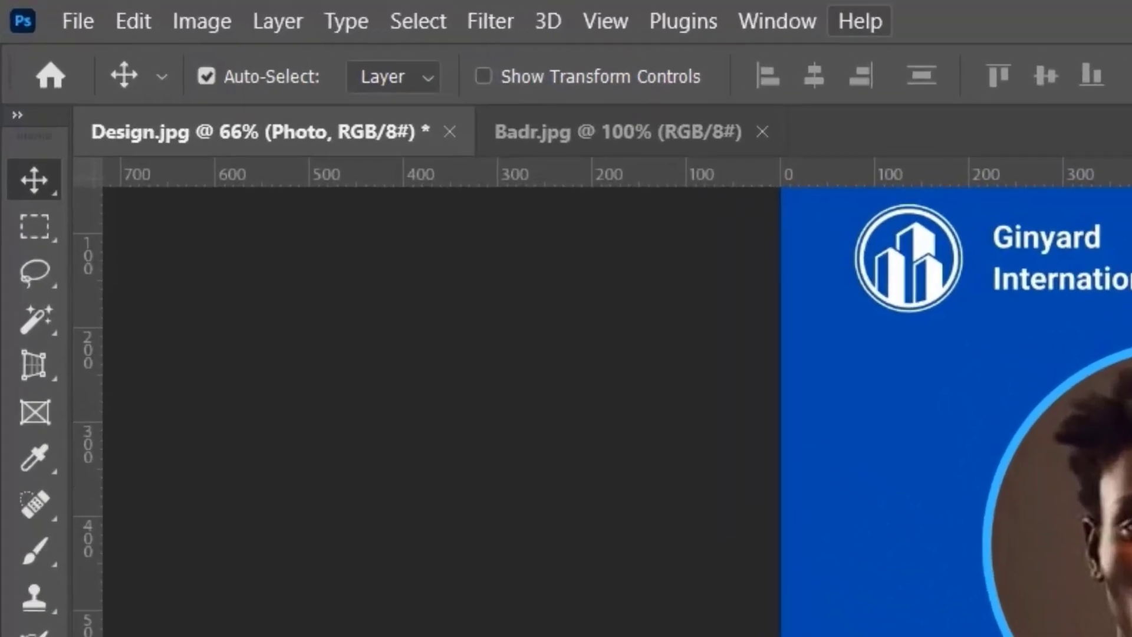
- Return to Photoshop, open the variable definitions, choose the Name layer and enable Text Replacement for it
left_click(201, 21)
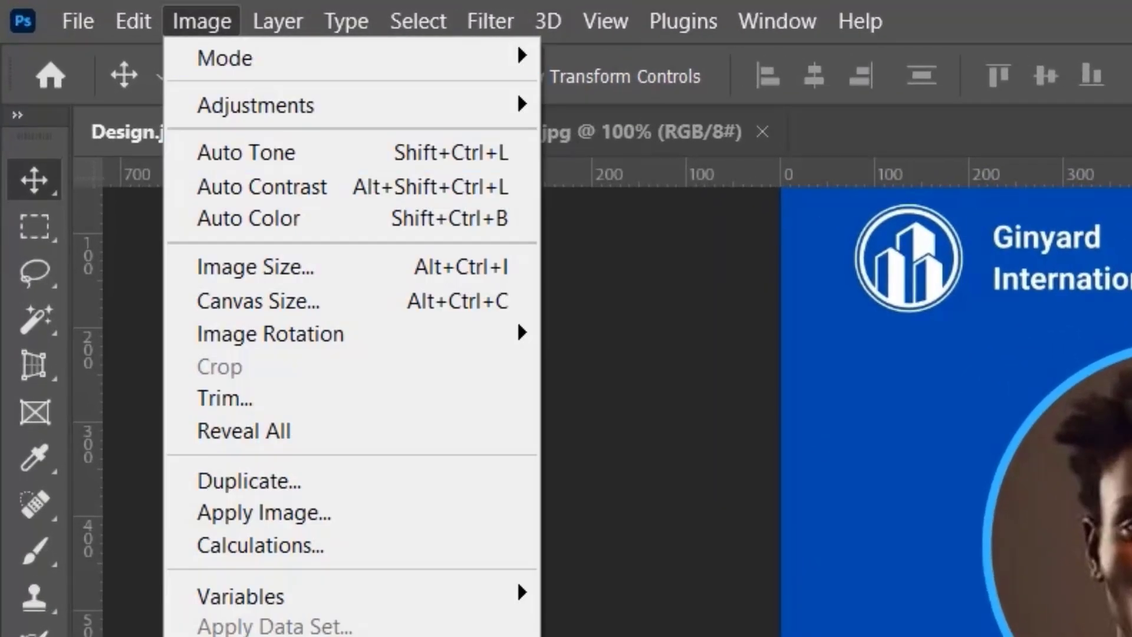
mouse_move(295, 596)
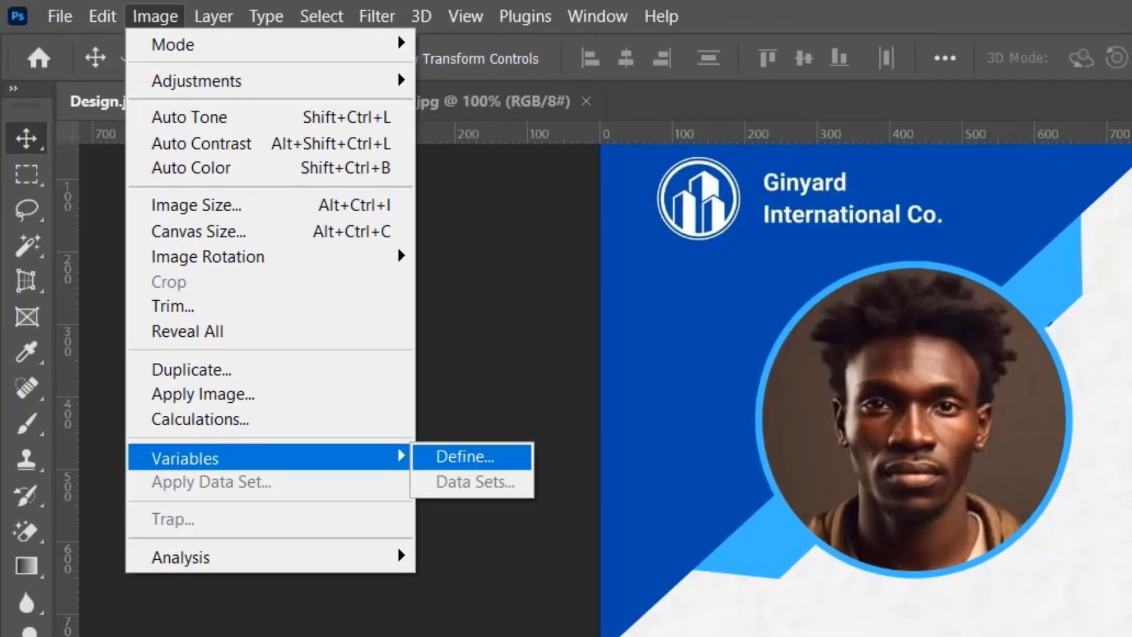
left_click(465, 456)
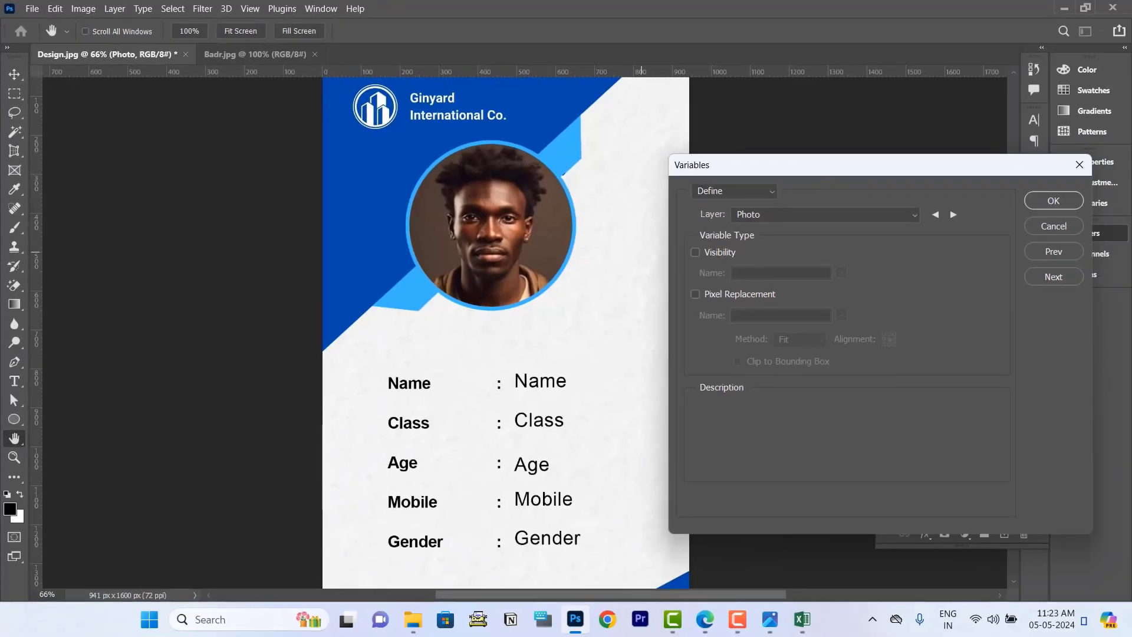
left_click(825, 214)
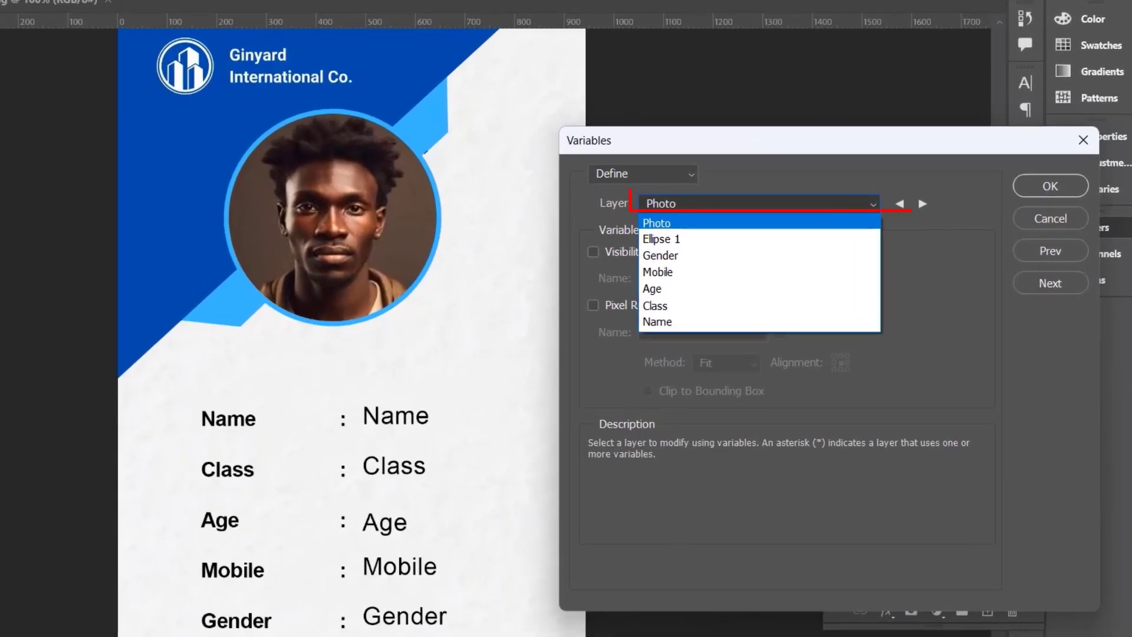
key("Down")
key("Down")
key("Down")
key("Down")
key("Down")
key("Down")
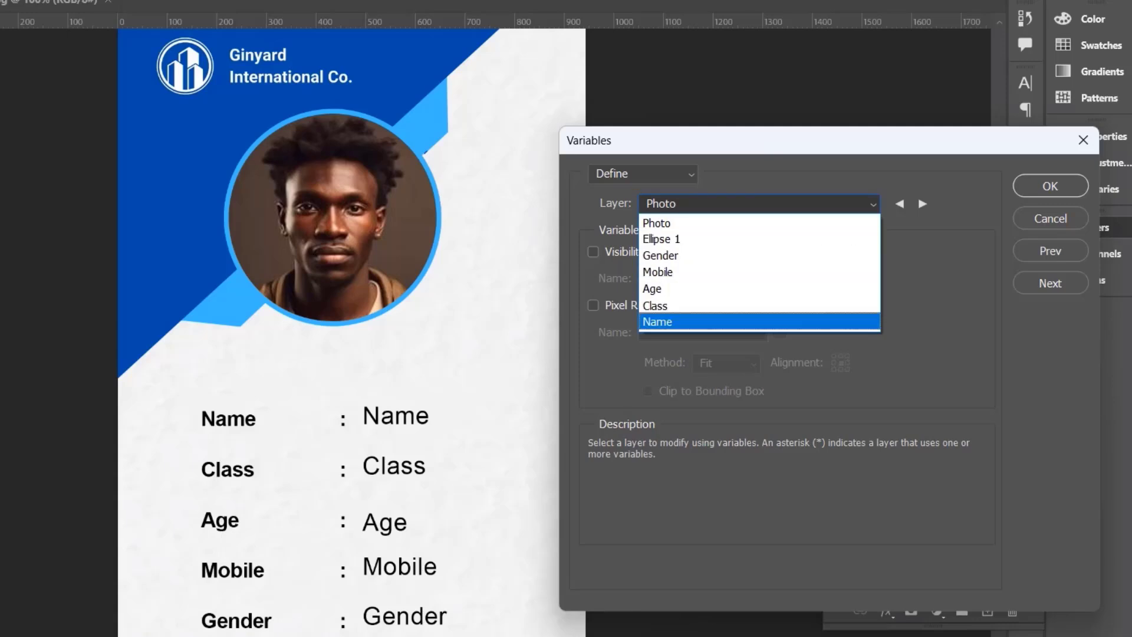
key("Return")
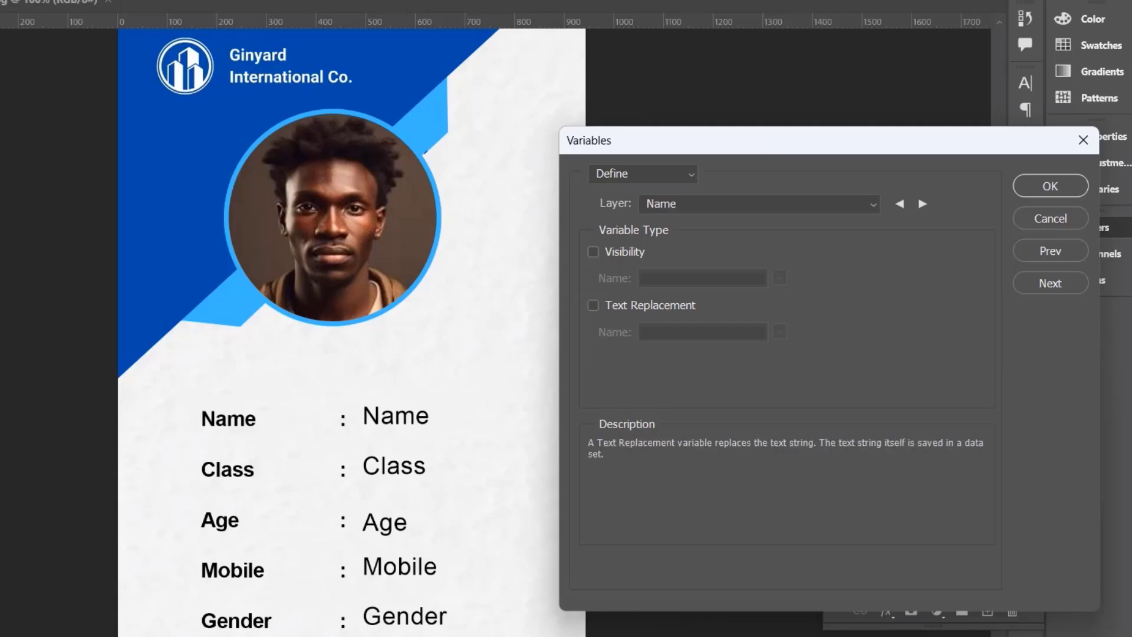
left_click(593, 304)
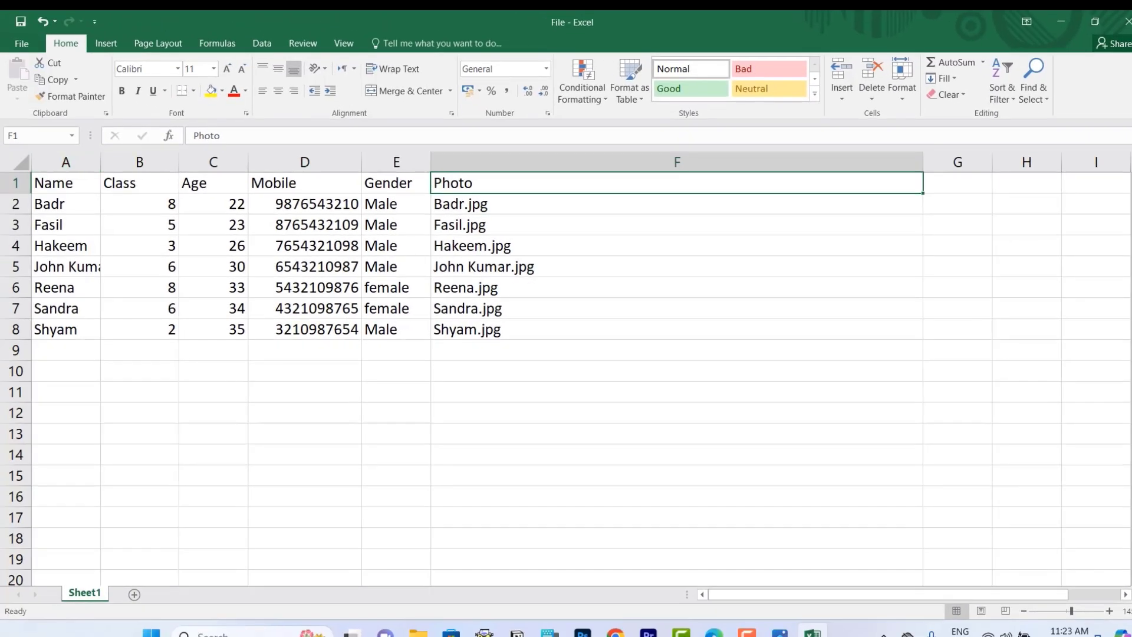
- Copy the Name column header from the Excel sheet and paste it in Photoshop as the Name layer's text variable name
left_click(65, 182)
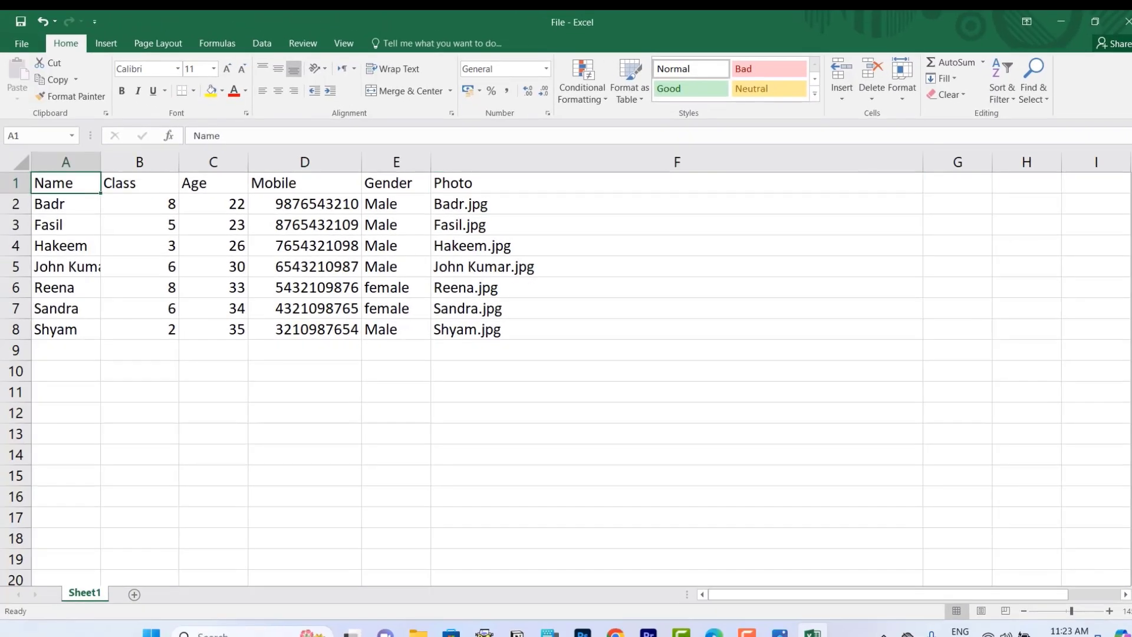
key("ctrl+c")
key("alt+Tab")
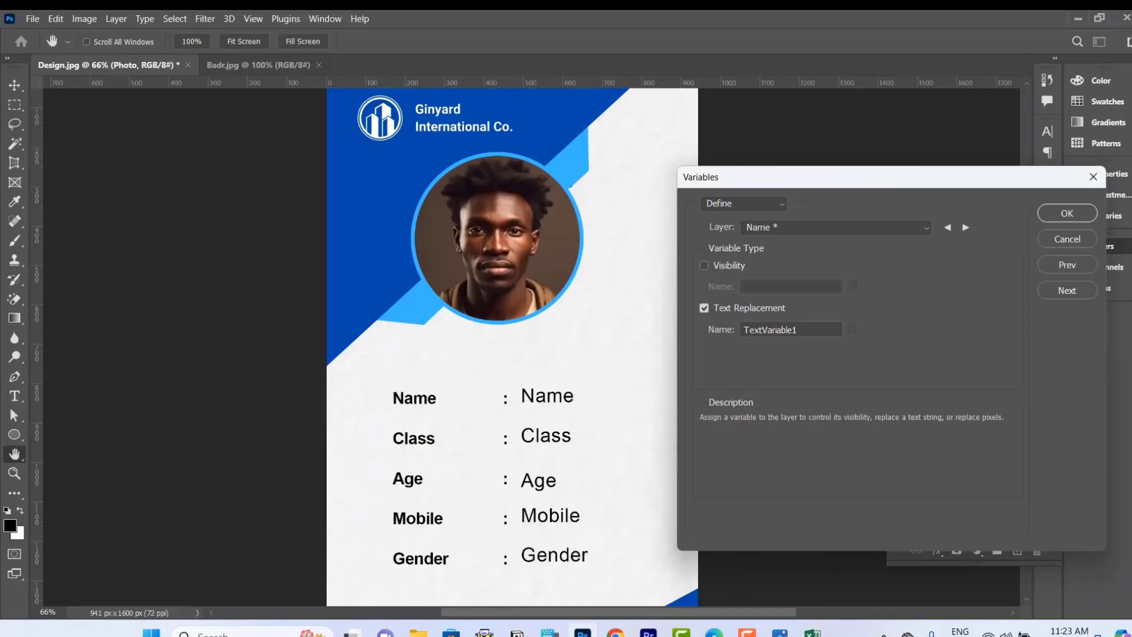
key("ctrl+v")
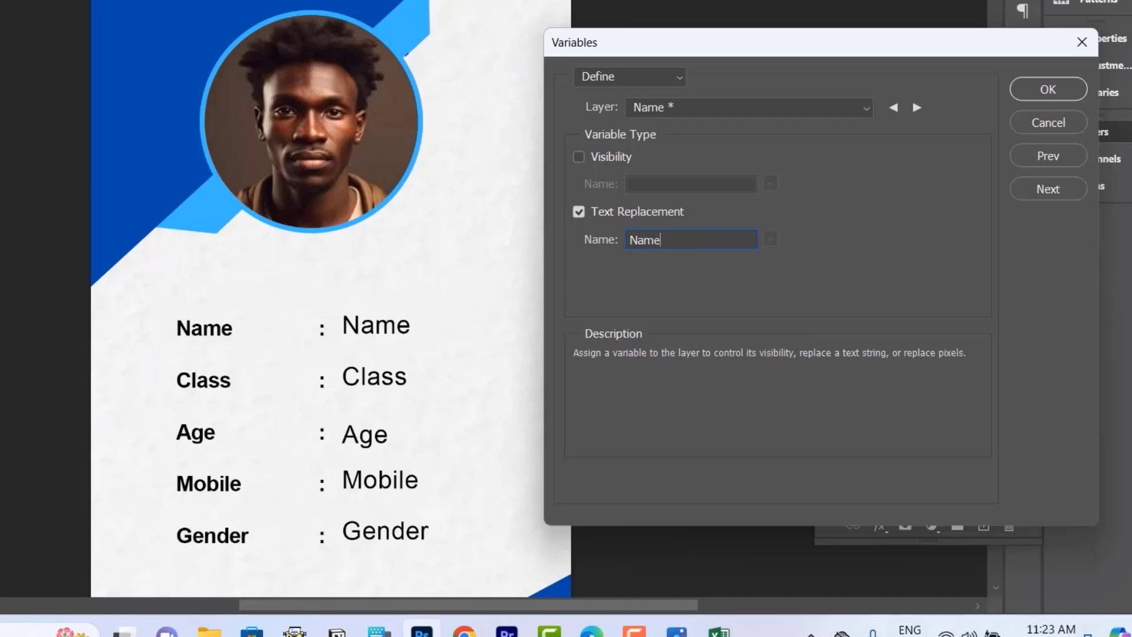
- Enable Text Replacement for the Class layer and name its variable Class
left_click(749, 107)
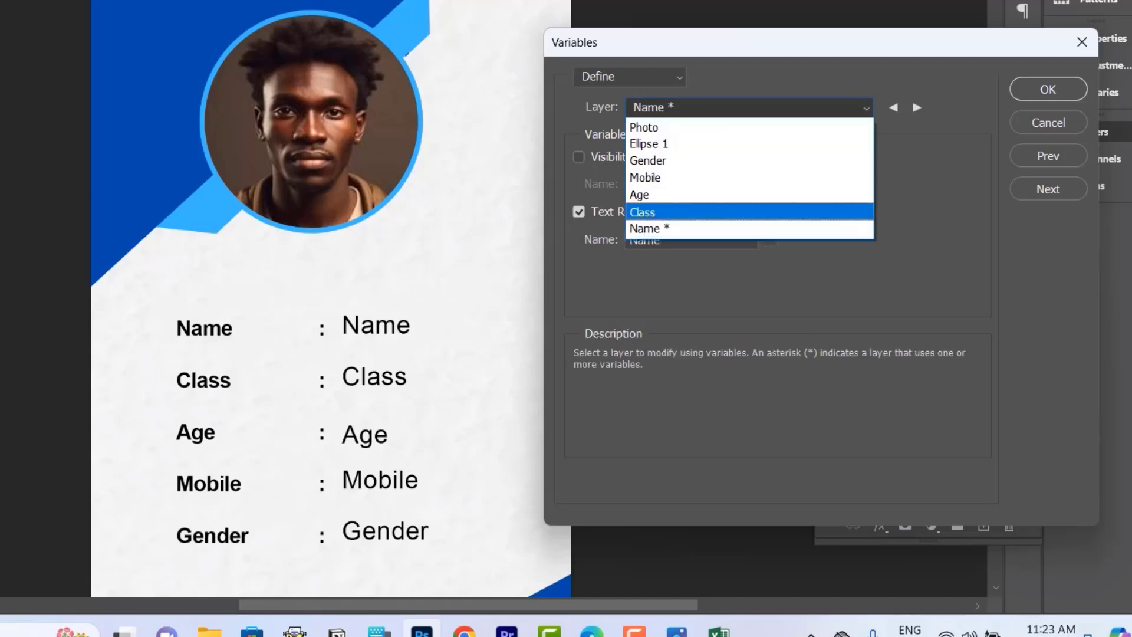
key("Return")
left_click(579, 211)
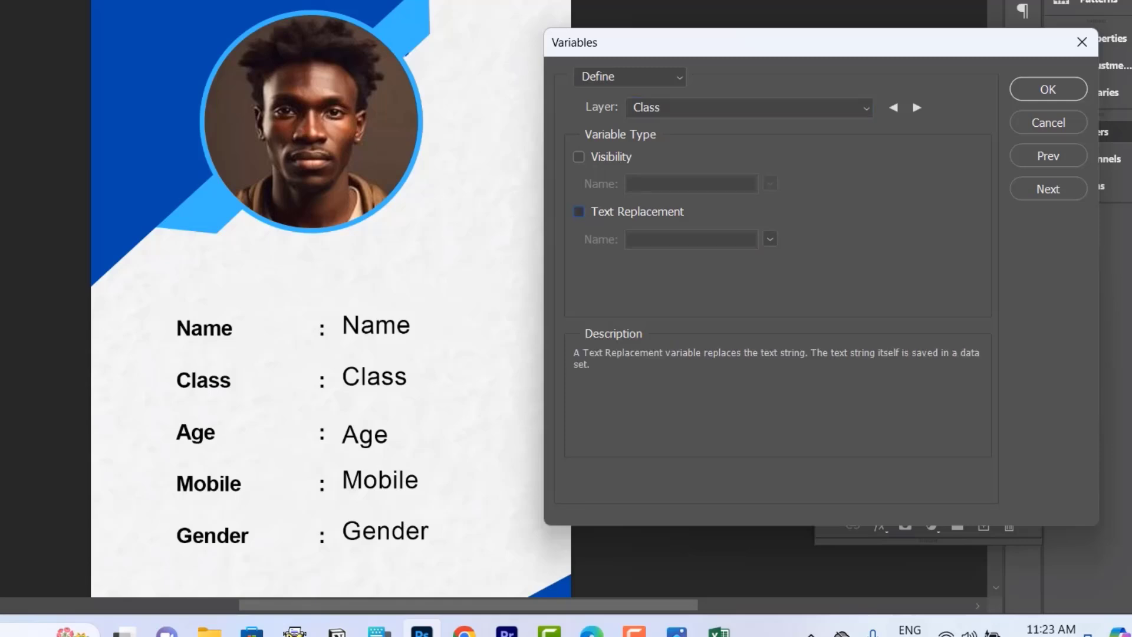
double_click(689, 240)
type("Class")
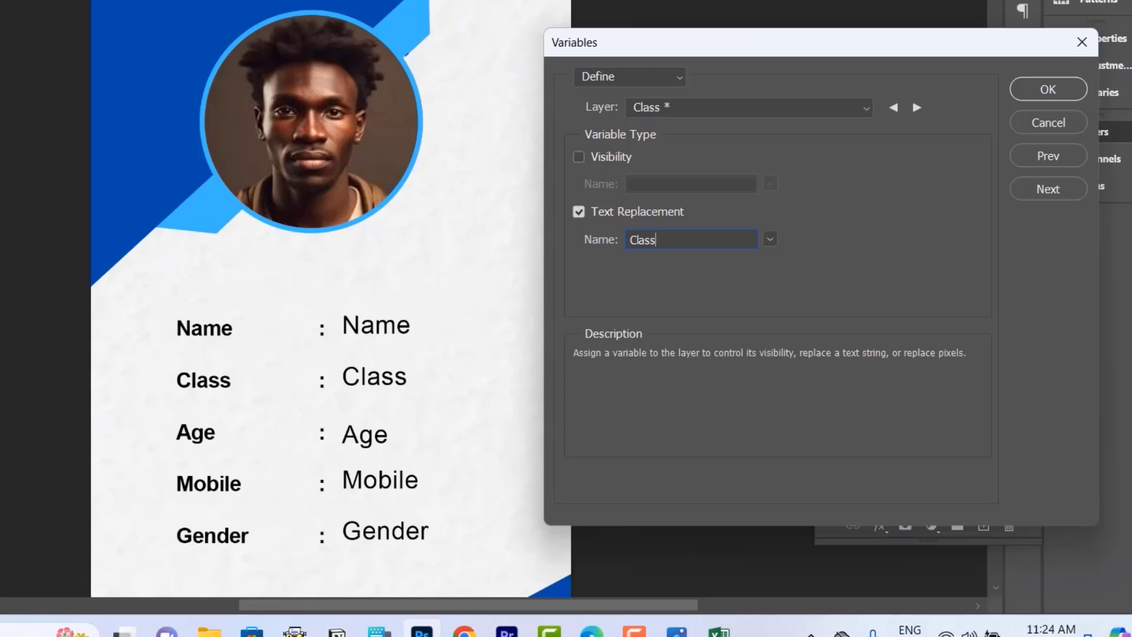
- Choose the Age layer, enable Text Replacement for it and name the variable Age
left_click(696, 108)
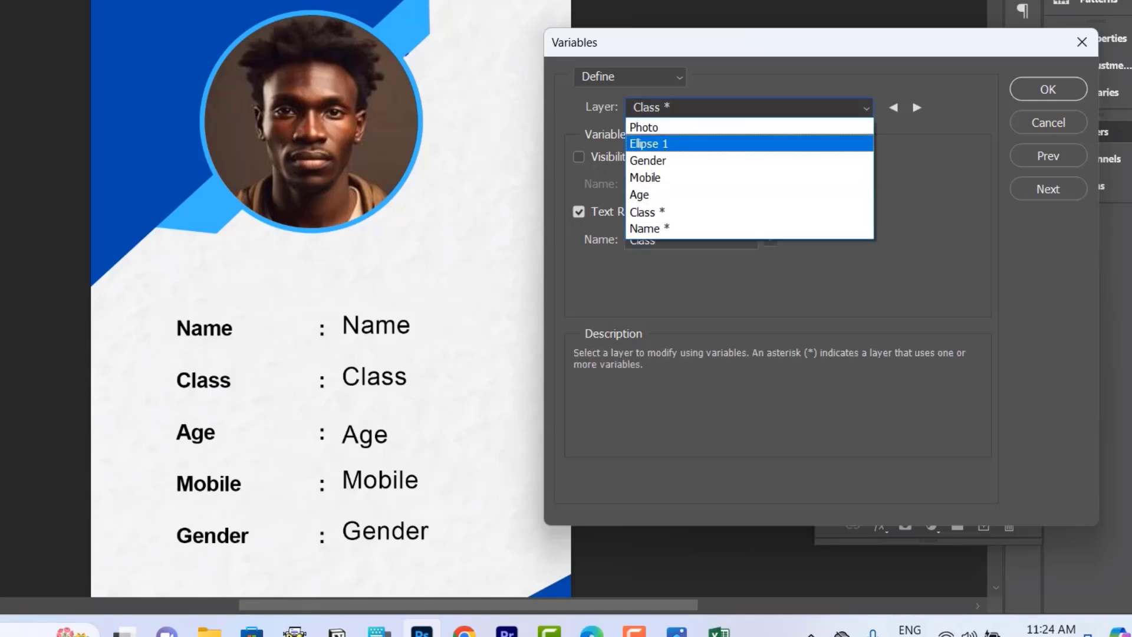
key("Down")
key("Return")
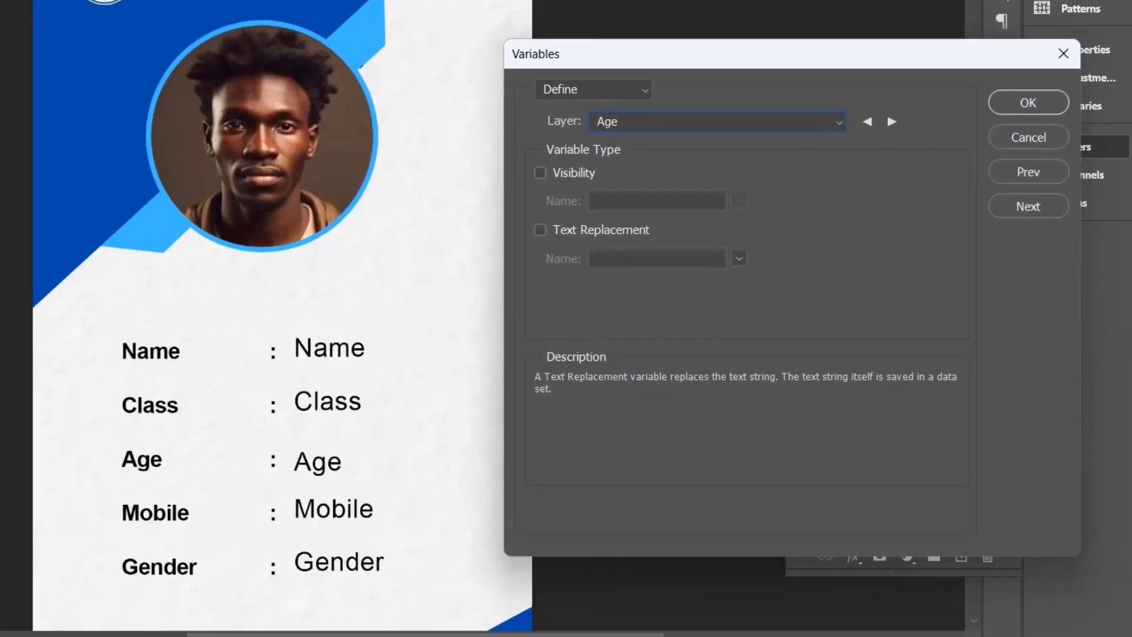
left_click(579, 211)
left_click_drag(701, 239, 628, 239)
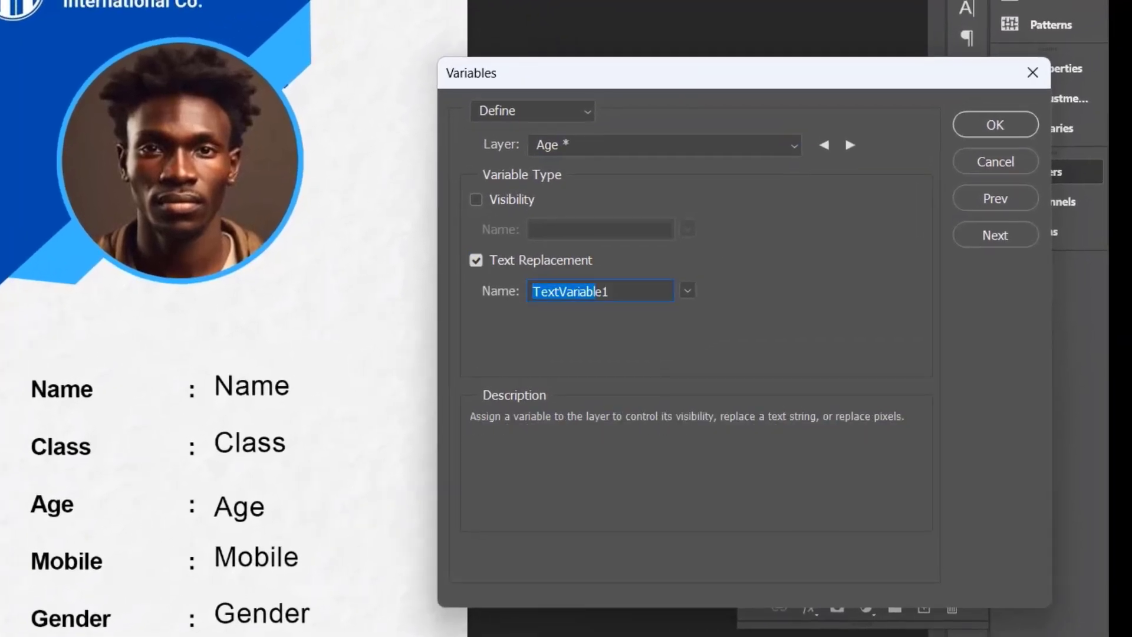
type("Age")
- Enable Text Replacement for the Mobile layer with the variable name Mobile
left_click(665, 145)
left_click(566, 221)
left_click(476, 260)
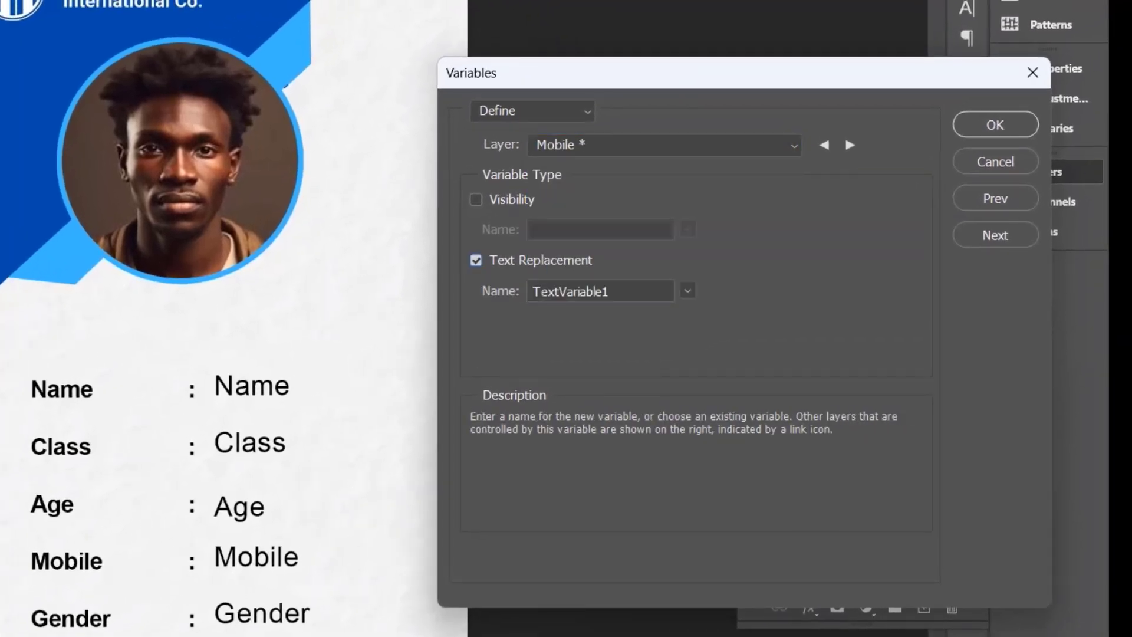
type("Mob")
mouse_move(616, 291)
left_mouse_down()
mouse_move(519, 291)
mouse_move(614, 291)
left_mouse_up()
type("ile")
- Make the Gender layer a Text Replacement variable named Gender
left_click(664, 145)
left_click(566, 203)
left_click(476, 260)
type("Gender")
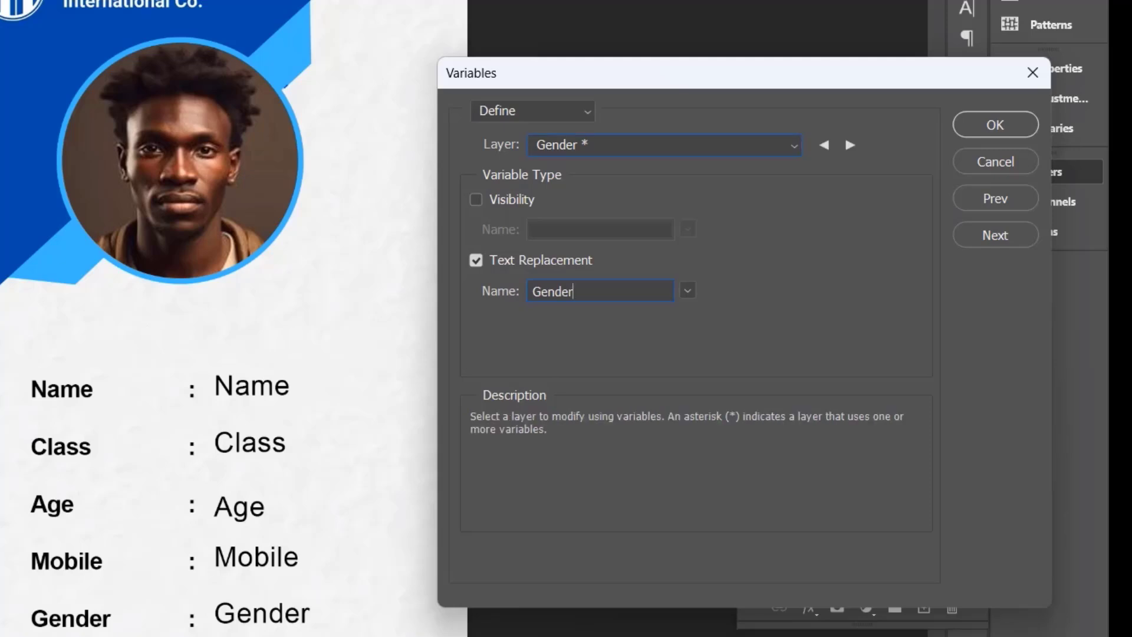
- Enable Pixel Replacement for the Photo layer, name its variable Photo and accept the variable definitions
left_click(664, 145)
key("Return")
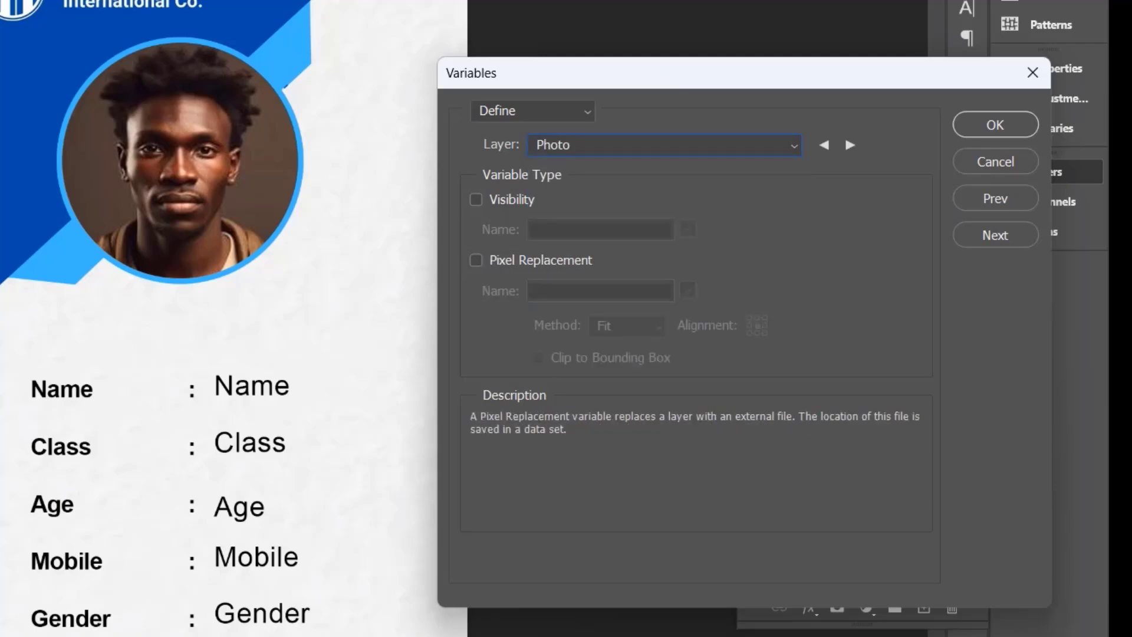
left_click(476, 260)
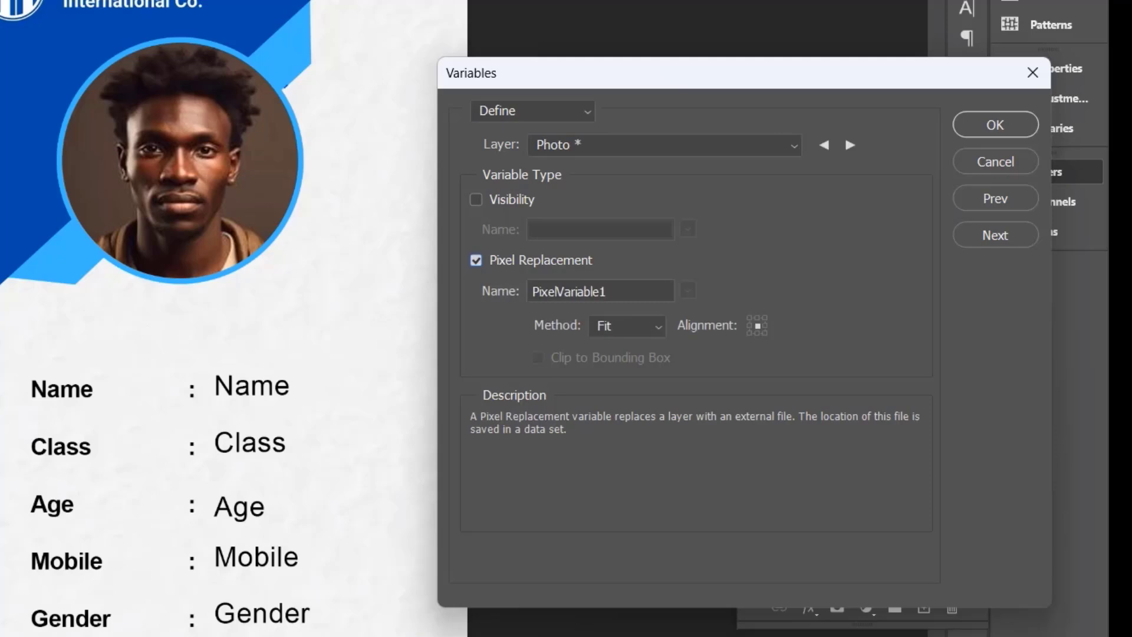
key("Tab")
type("Photo")
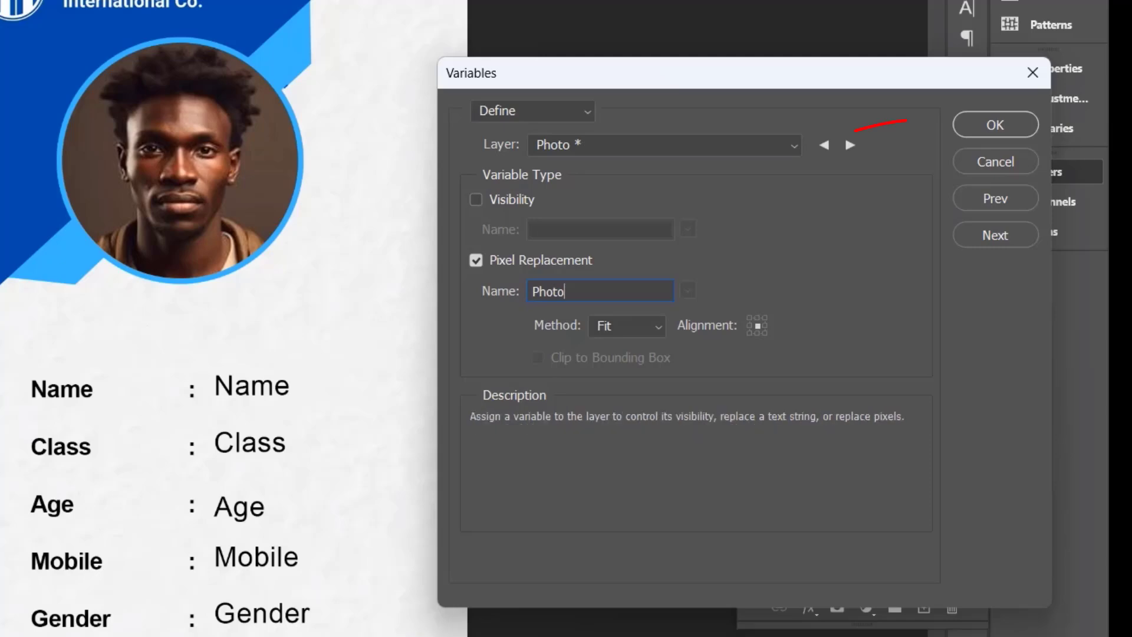
key("Return")
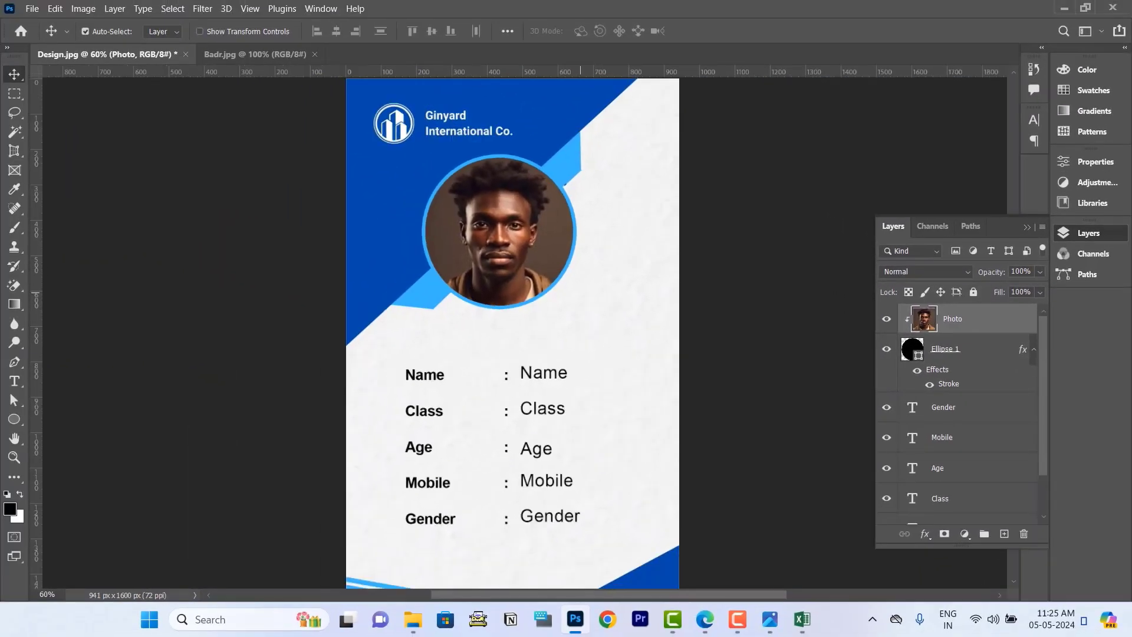
- Switch to Excel and set up a save of the sheet in the Bulk ID Card folder as Text (Tab delimited)
key("alt+Tab")
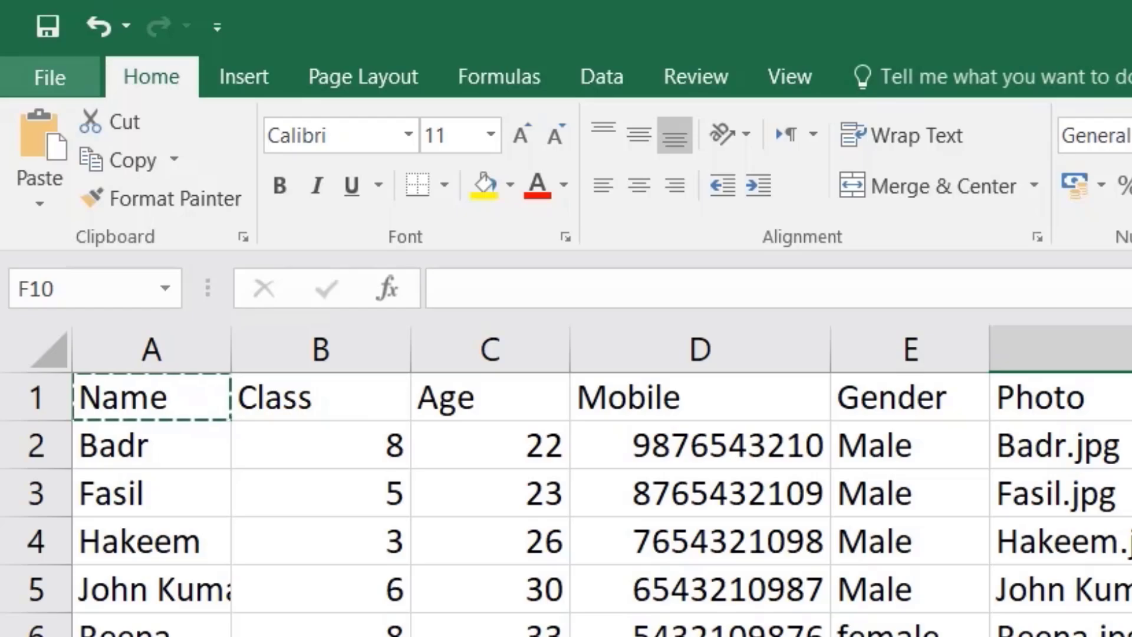
key("alt+f")
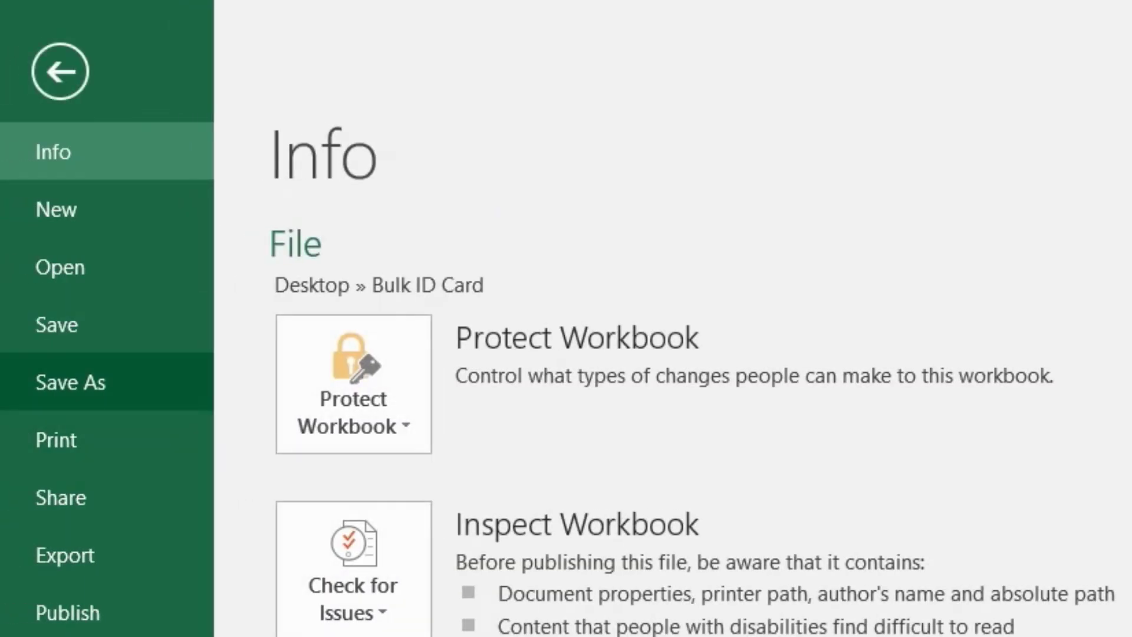
left_click(71, 382)
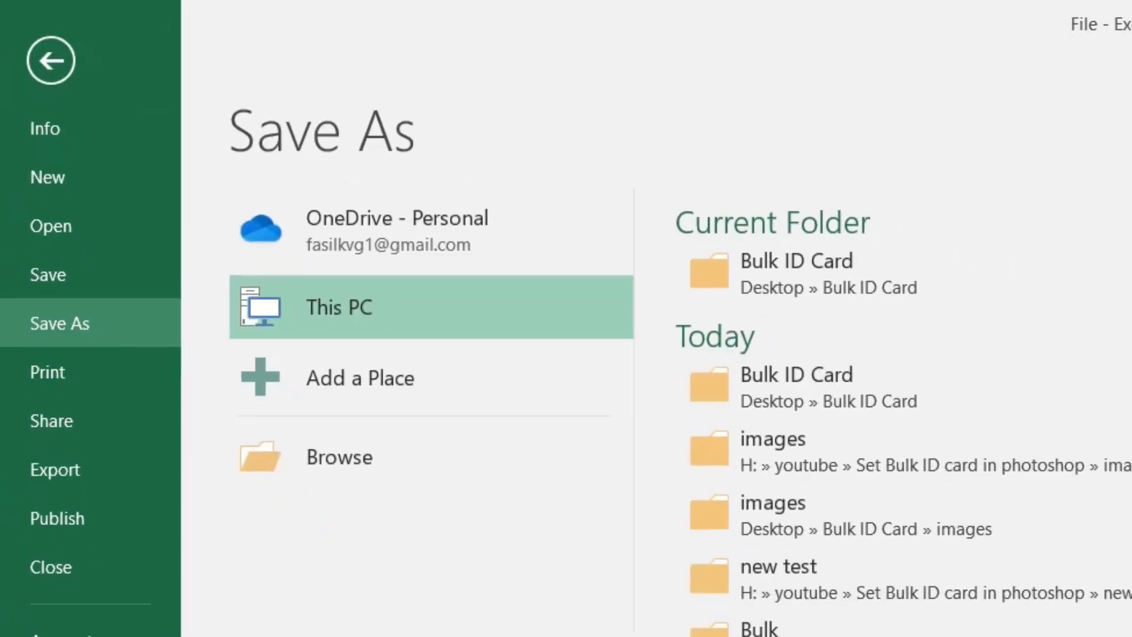
left_click(339, 457)
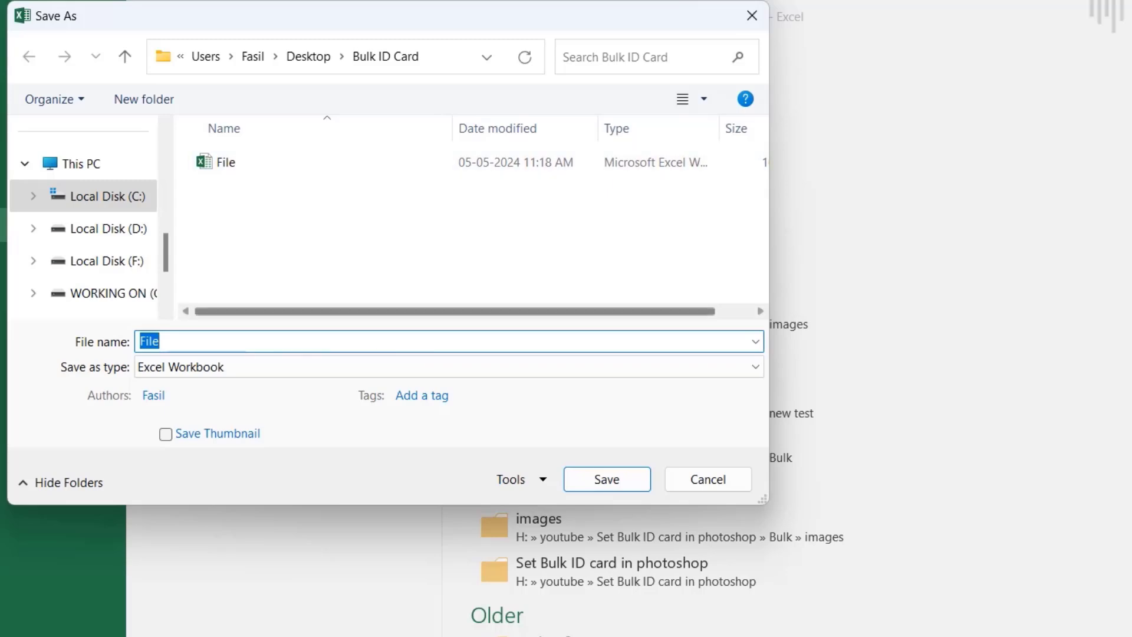
left_click(449, 367)
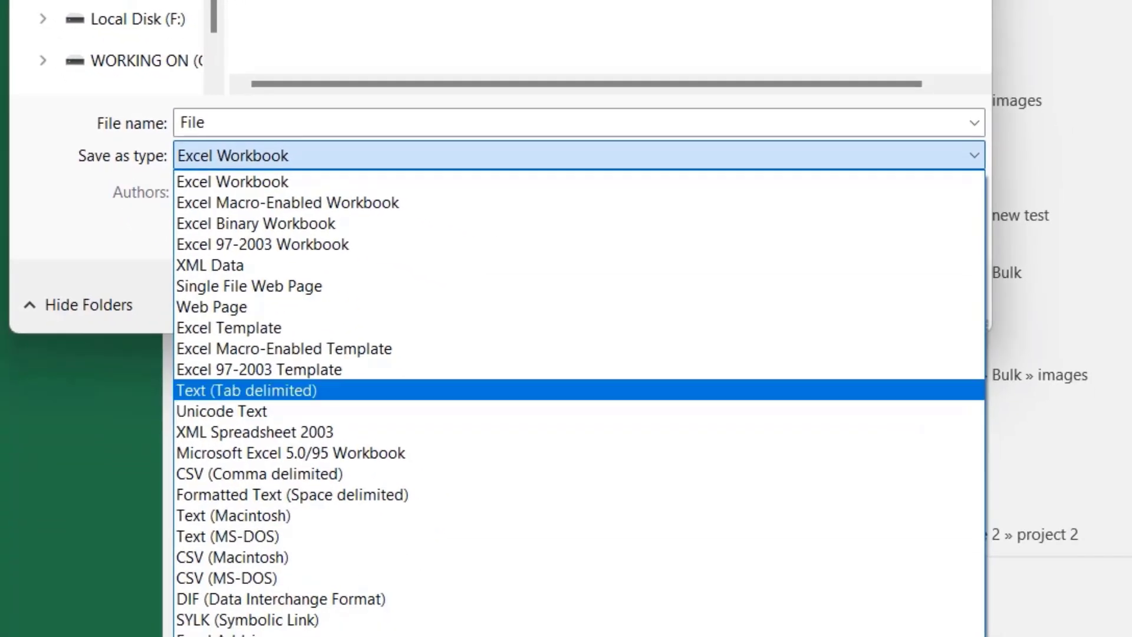
left_click(377, 390)
- Save the text file as Data, keeping the tab-delimited format, and close the workbook without saving further changes
left_click(377, 123)
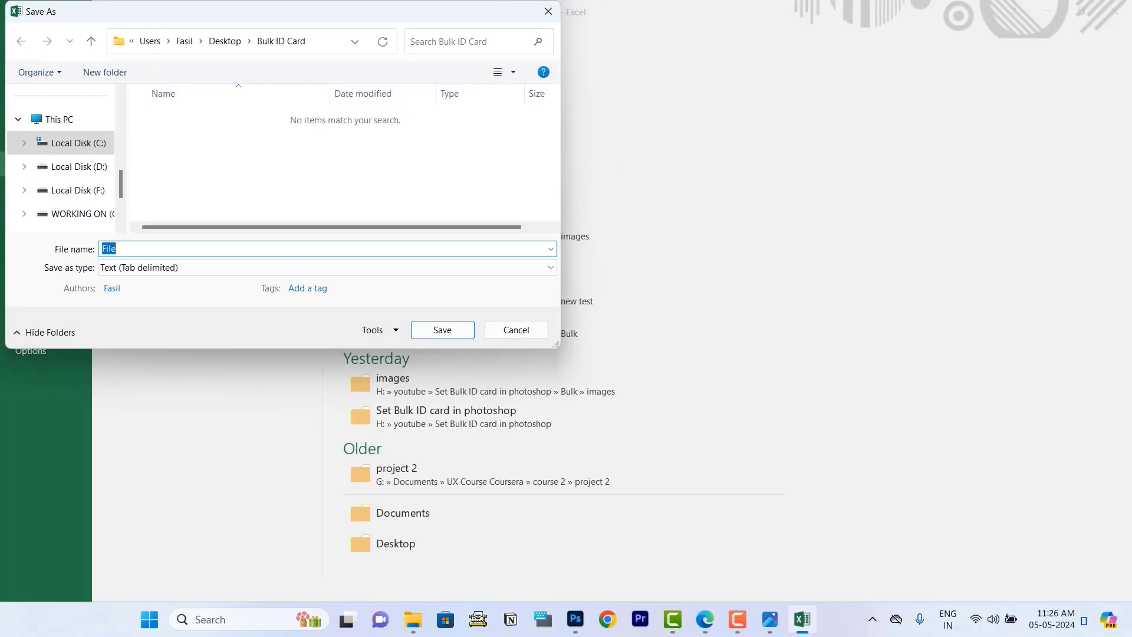
type("Data")
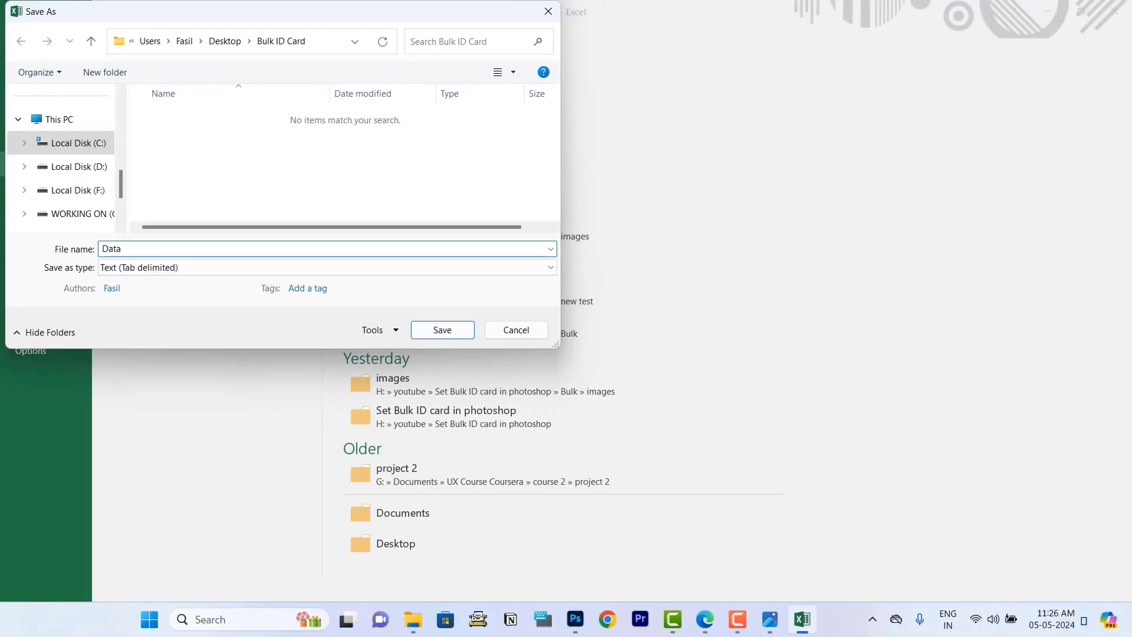
left_click(442, 329)
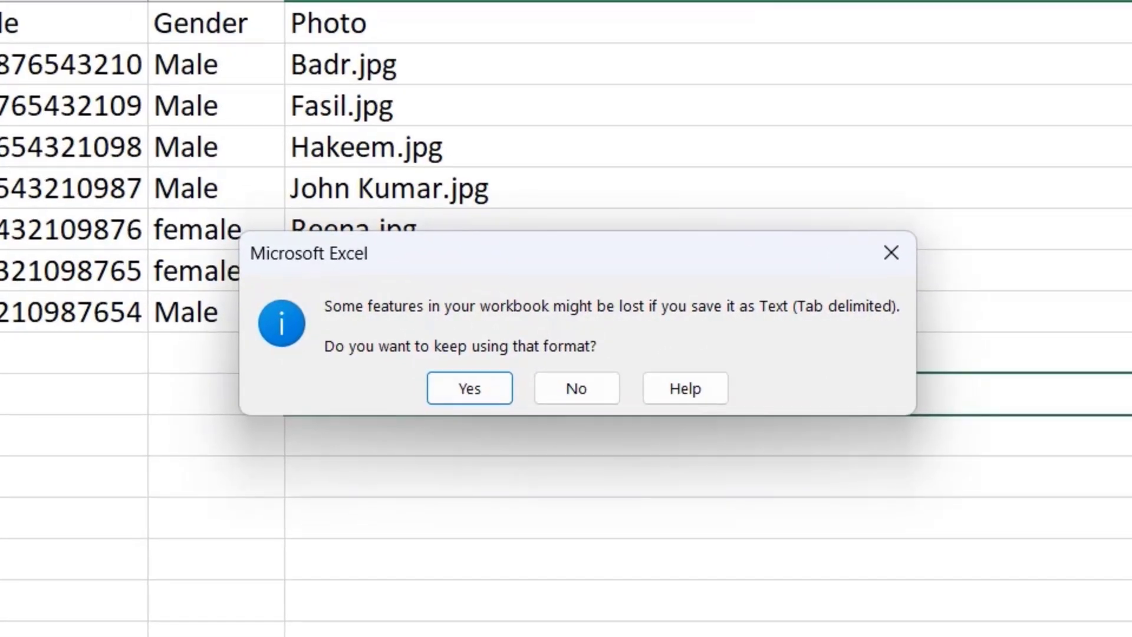
left_click(469, 388)
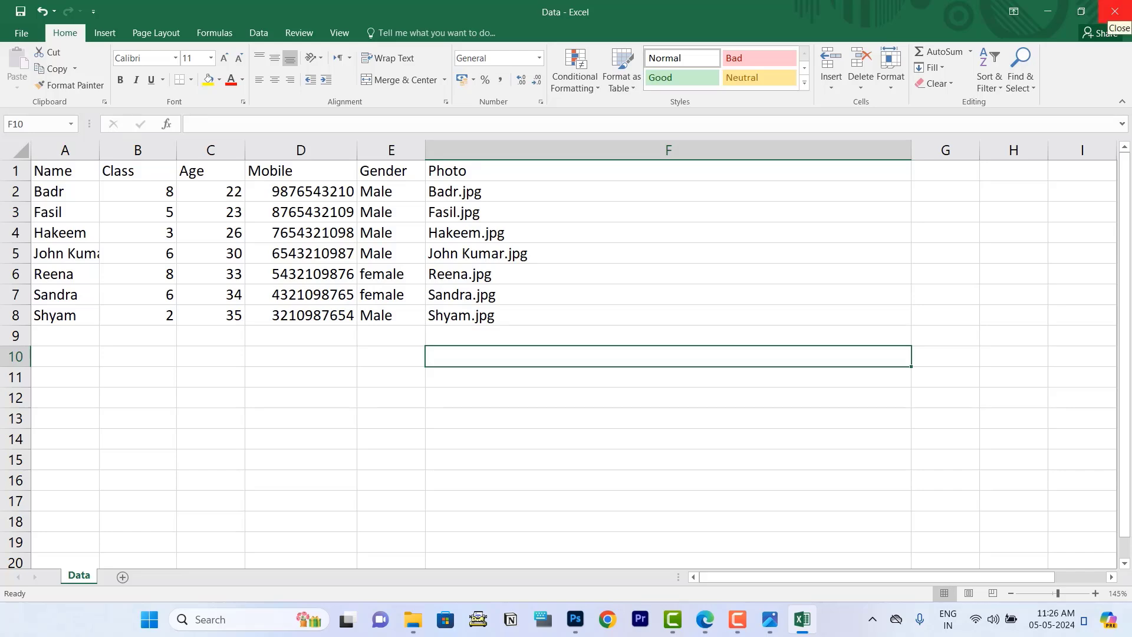
left_click(1114, 11)
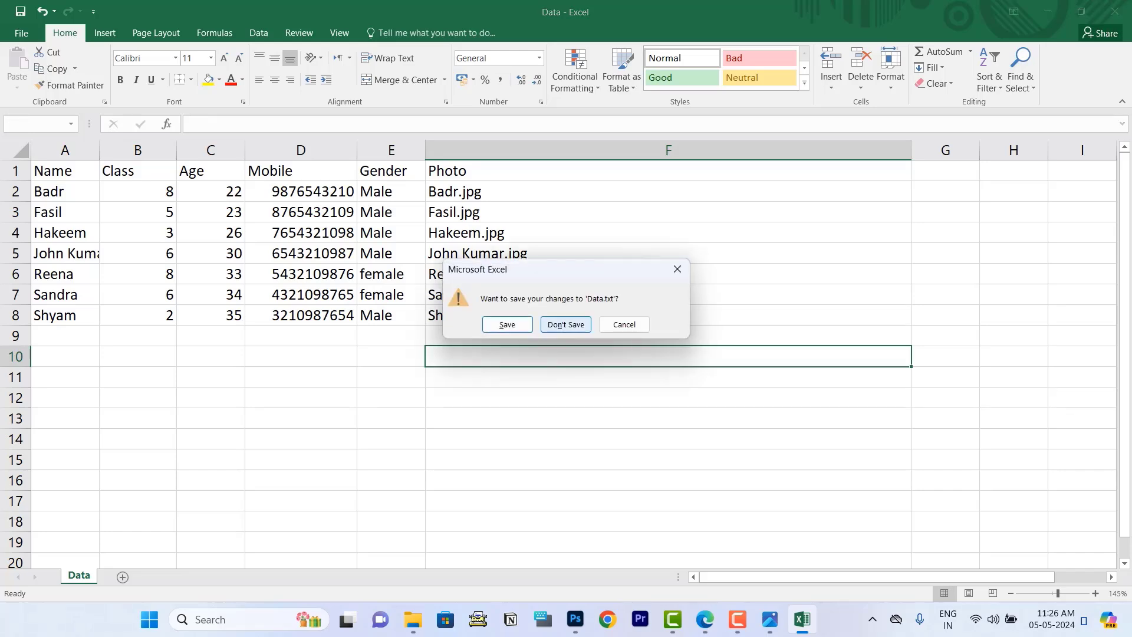
left_click(565, 324)
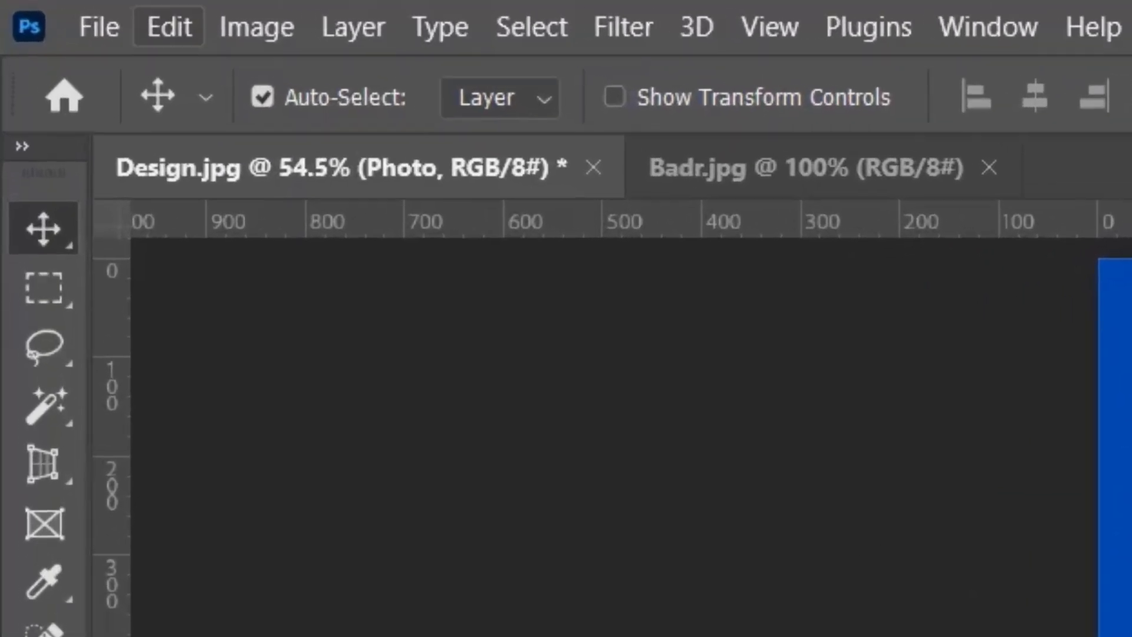
- In Photoshop, import Data.txt from the Bulk ID Card folder as data sets with automatic encoding, replacing existing data sets
left_click(83, 9)
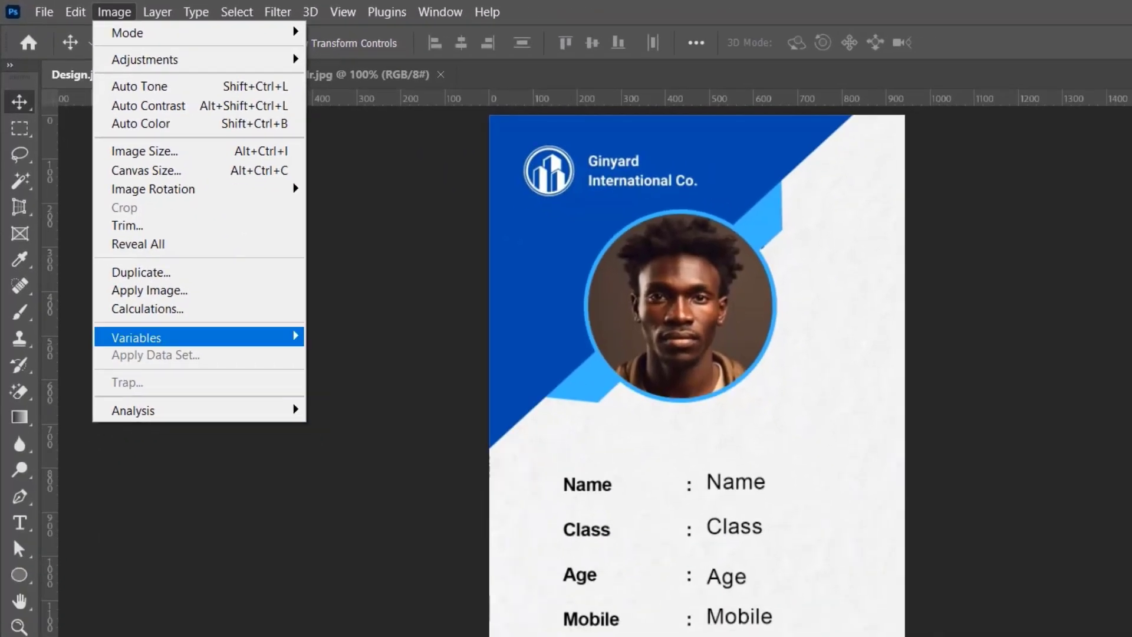
mouse_move(177, 337)
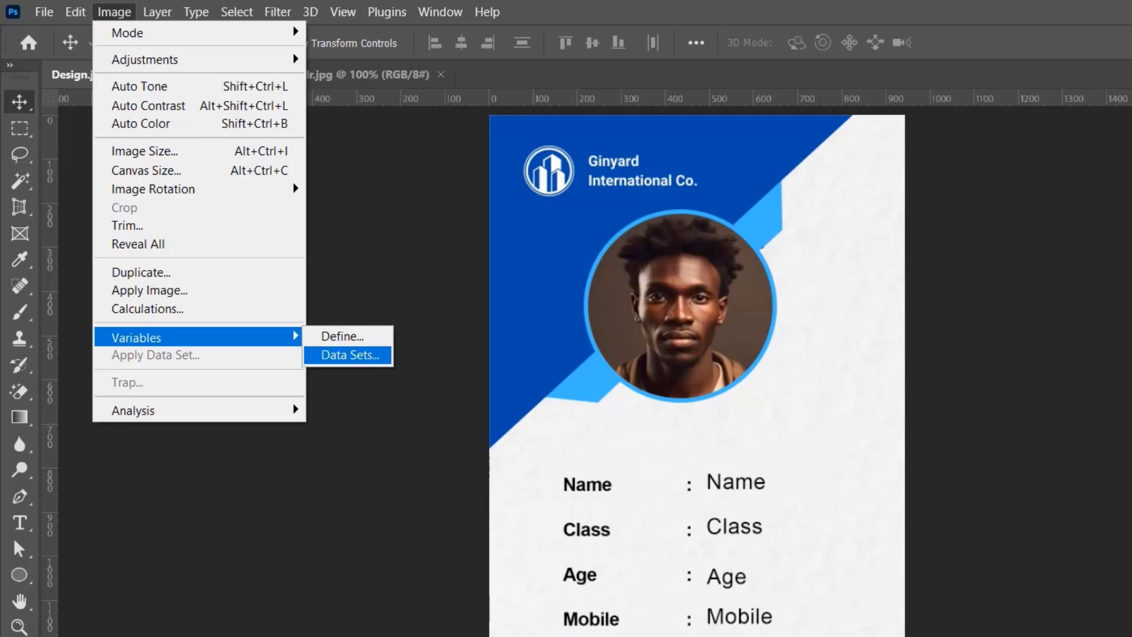
left_click(351, 355)
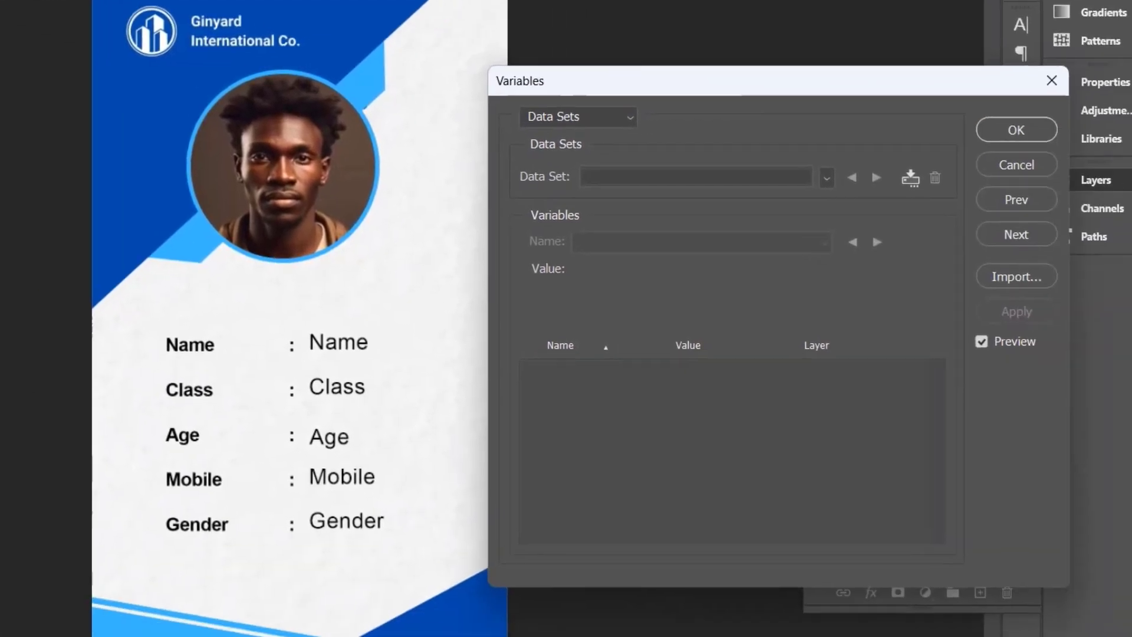
left_click(992, 268)
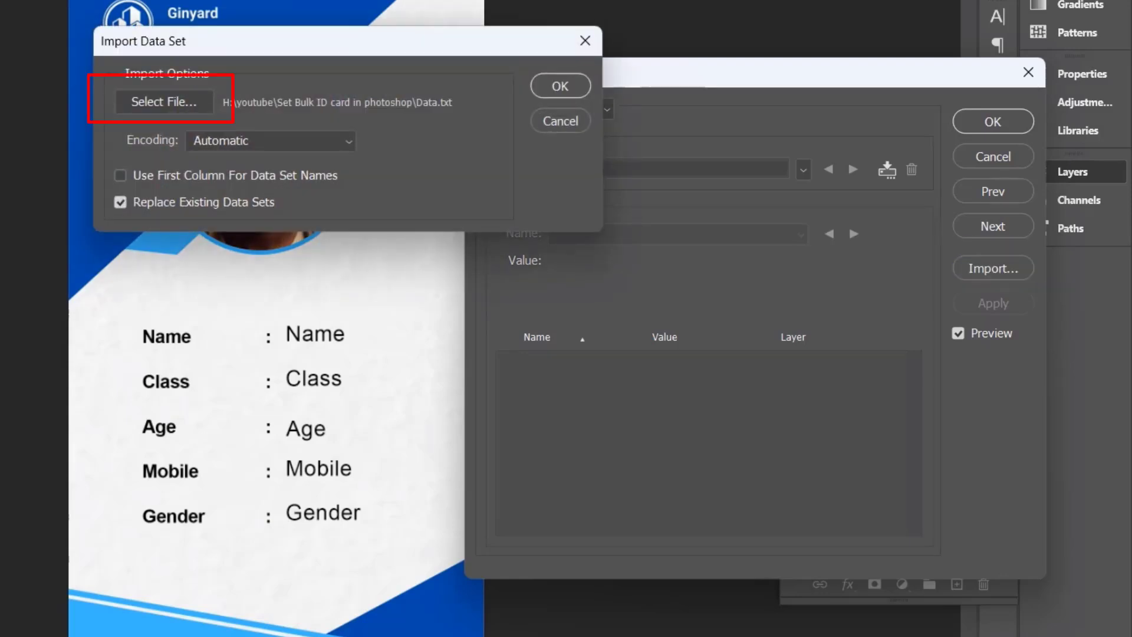
left_click(164, 102)
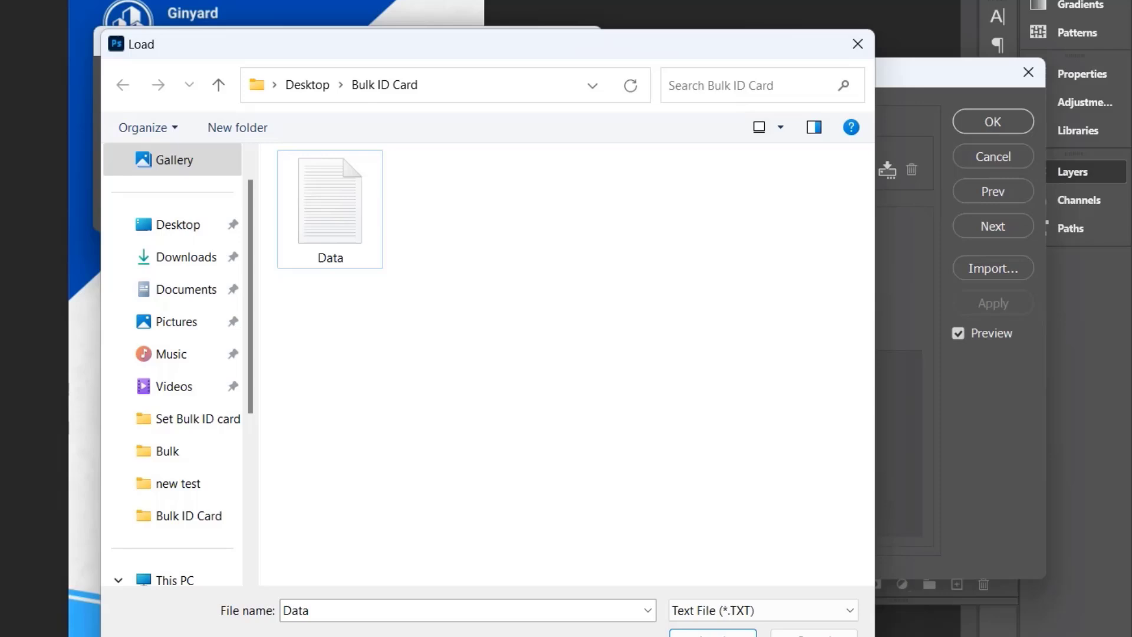
left_click(330, 208)
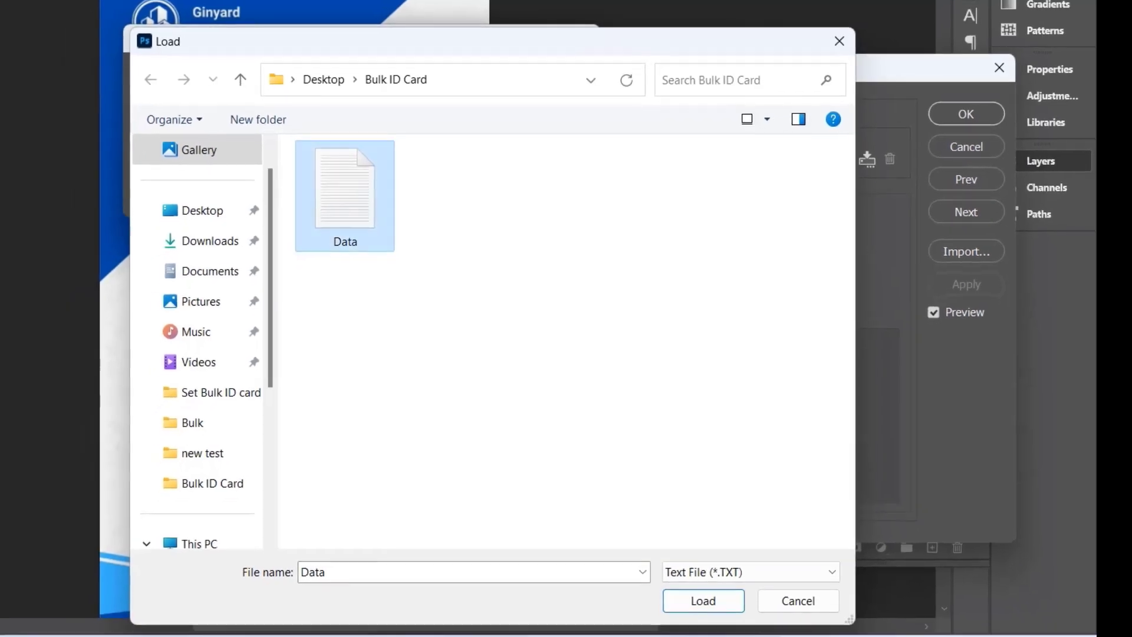
key("Return")
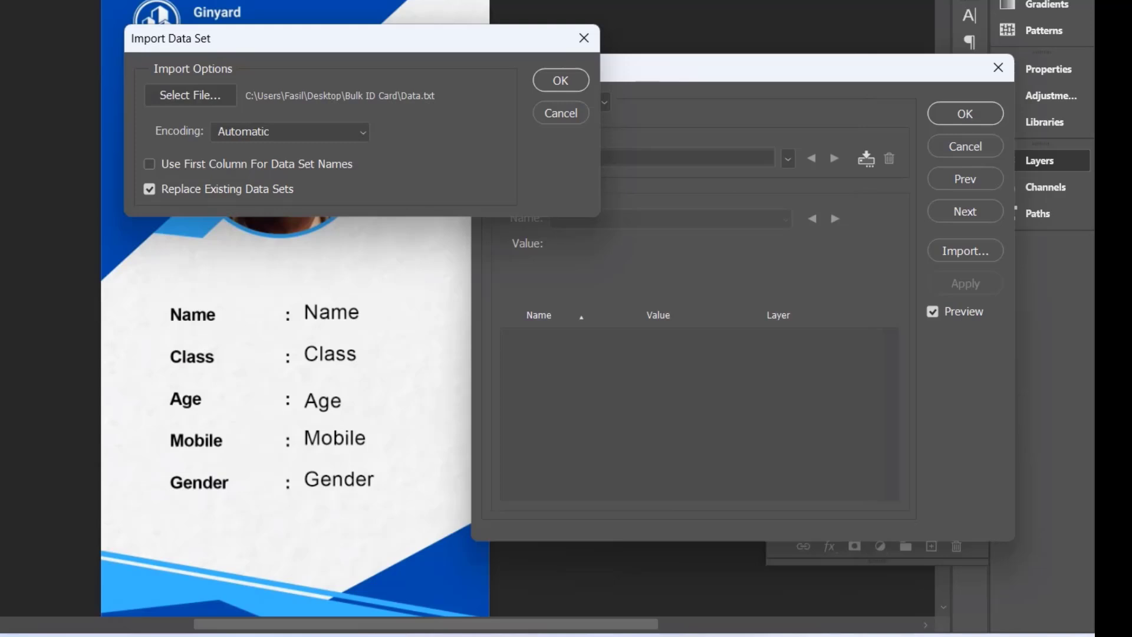
key("Return")
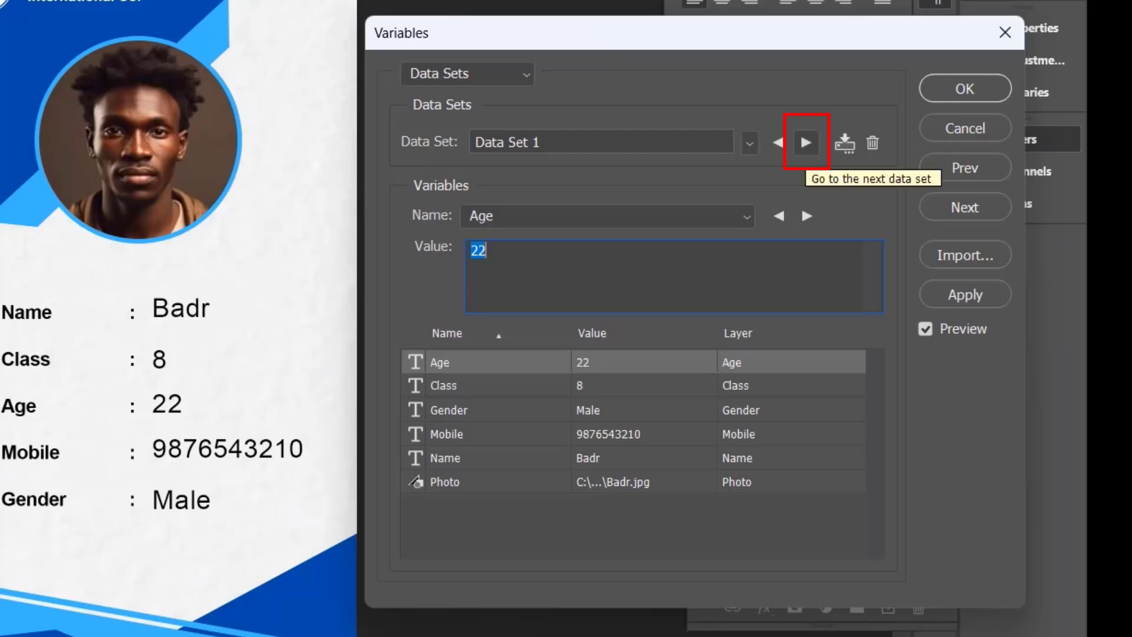
- Step forward through the imported data sets to preview each person's card on the template
left_click(805, 142)
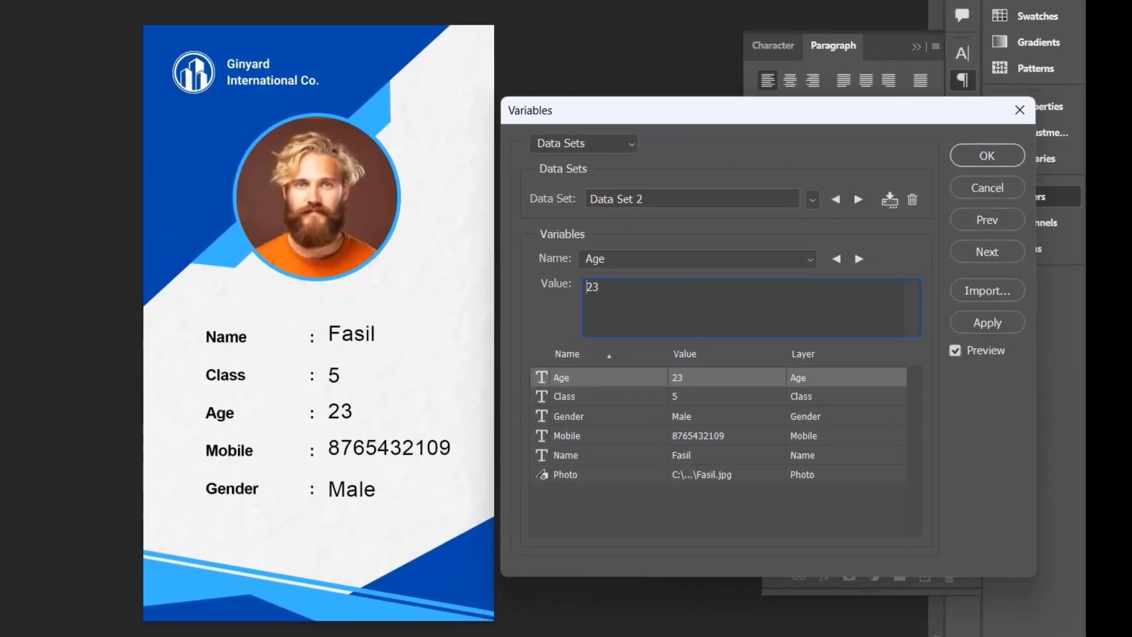
left_click(858, 200)
left_click(858, 199)
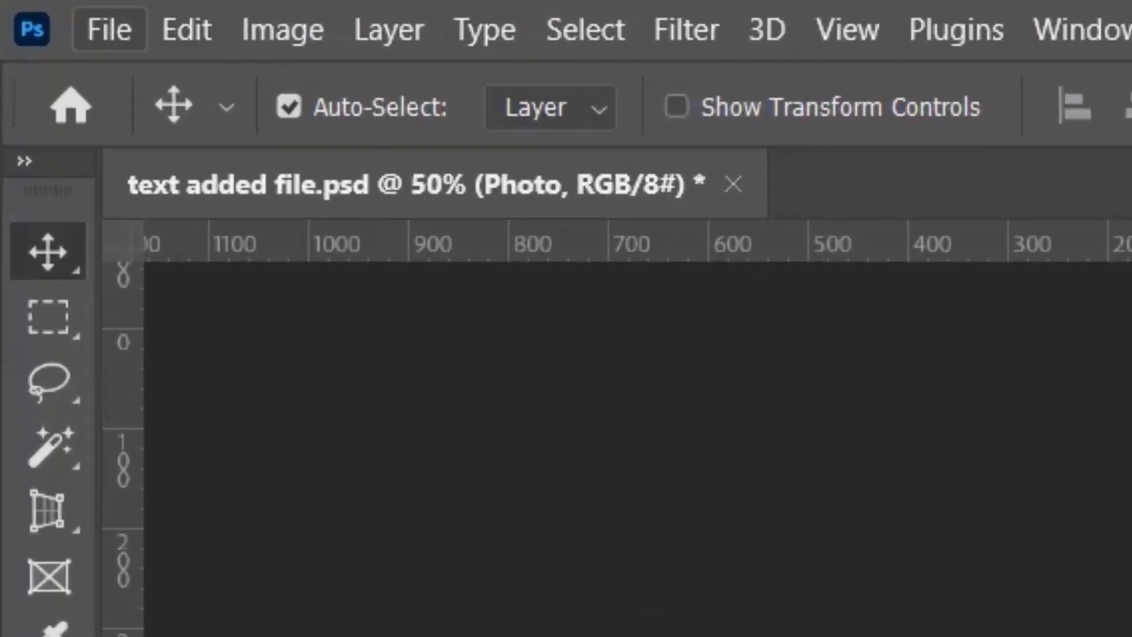
- Start exporting all data sets as files and browse to the Bulk ID Card folder for the export destination
left_click(32, 9)
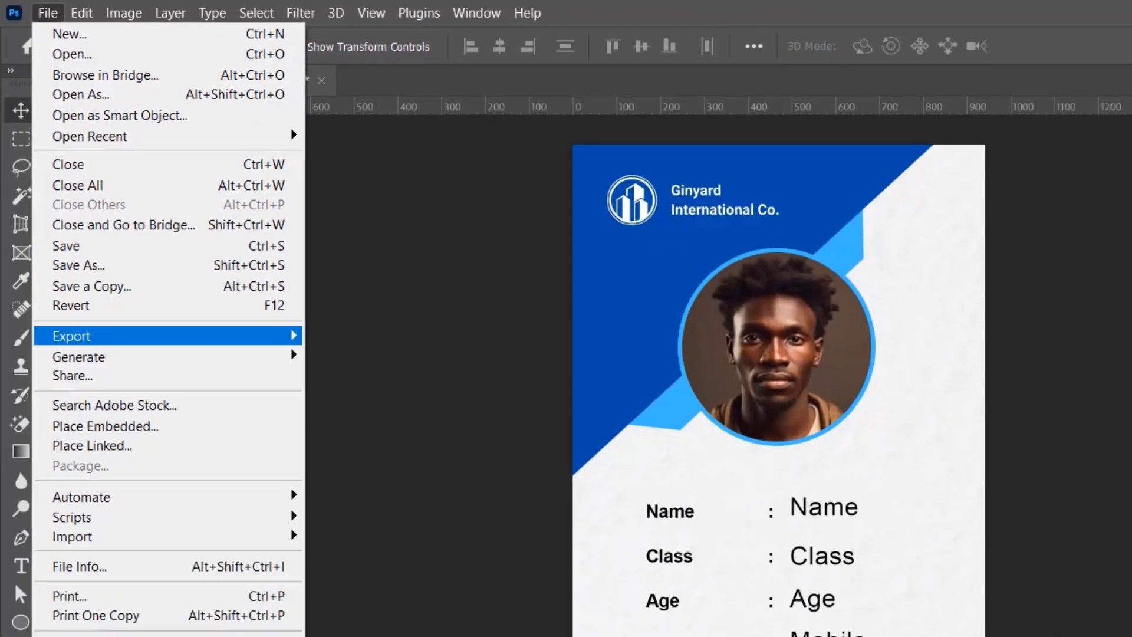
mouse_move(89, 336)
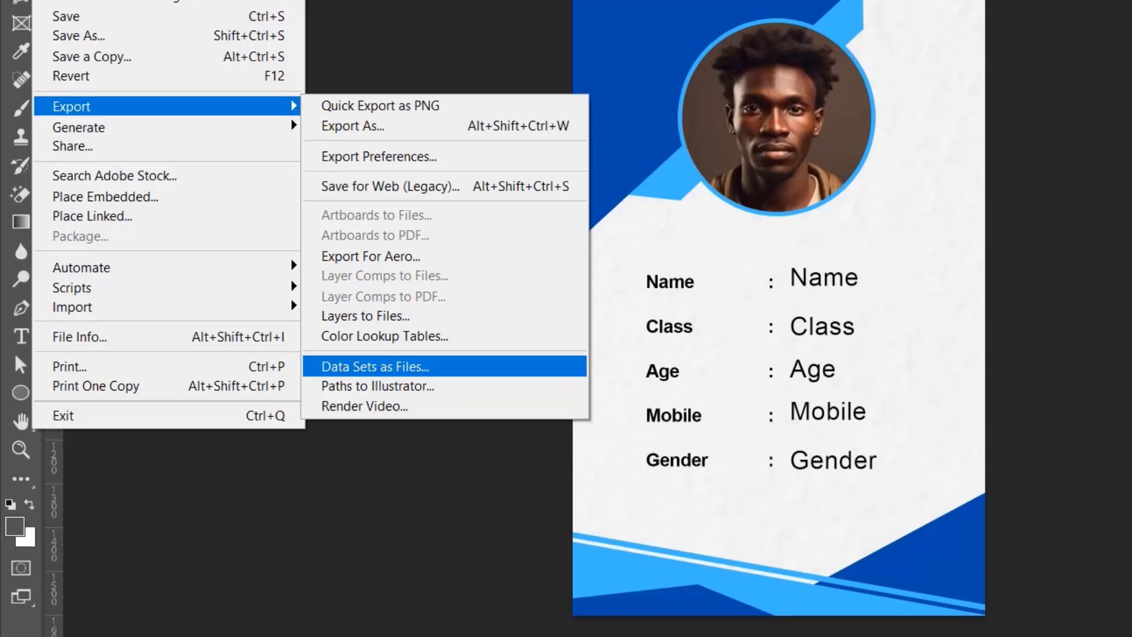
left_click(377, 366)
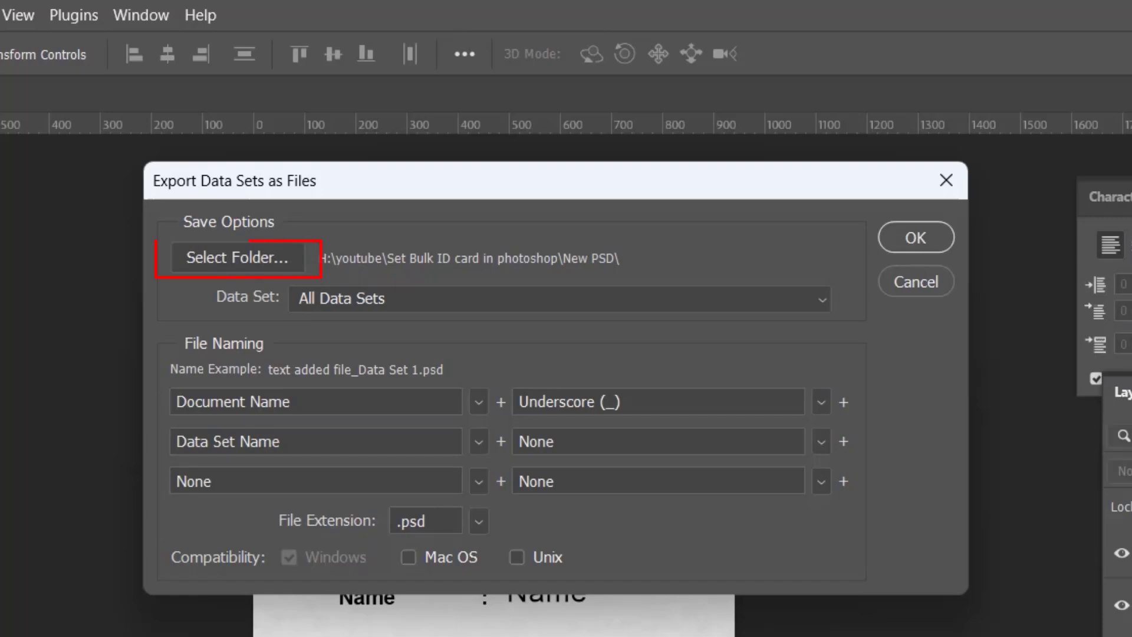
left_click(356, 164)
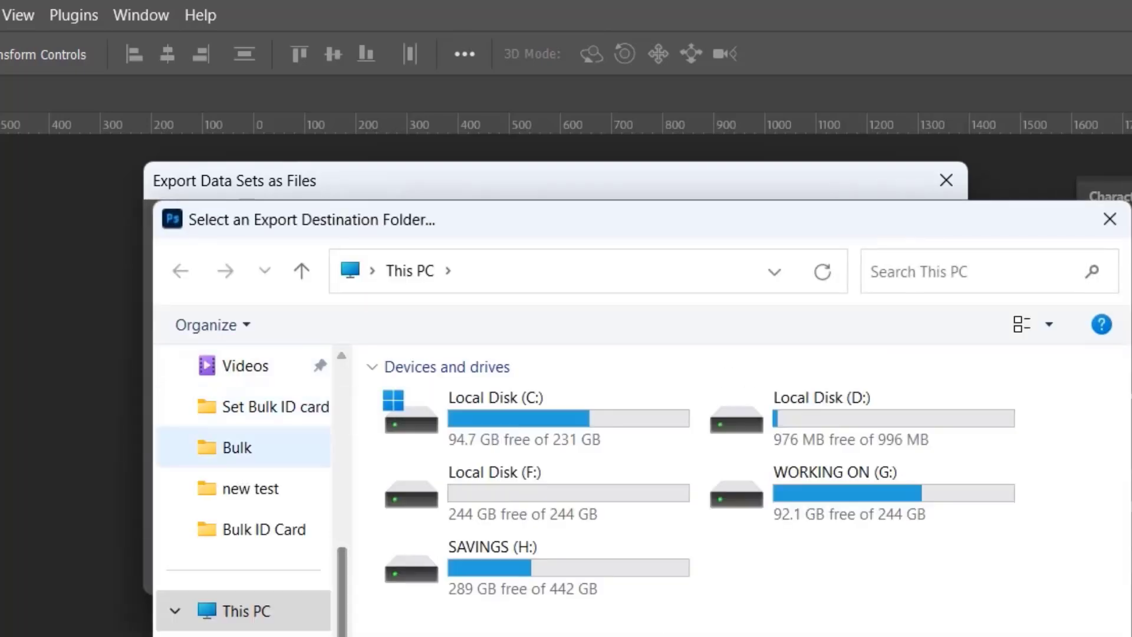
scroll(248, 451, "up", 3)
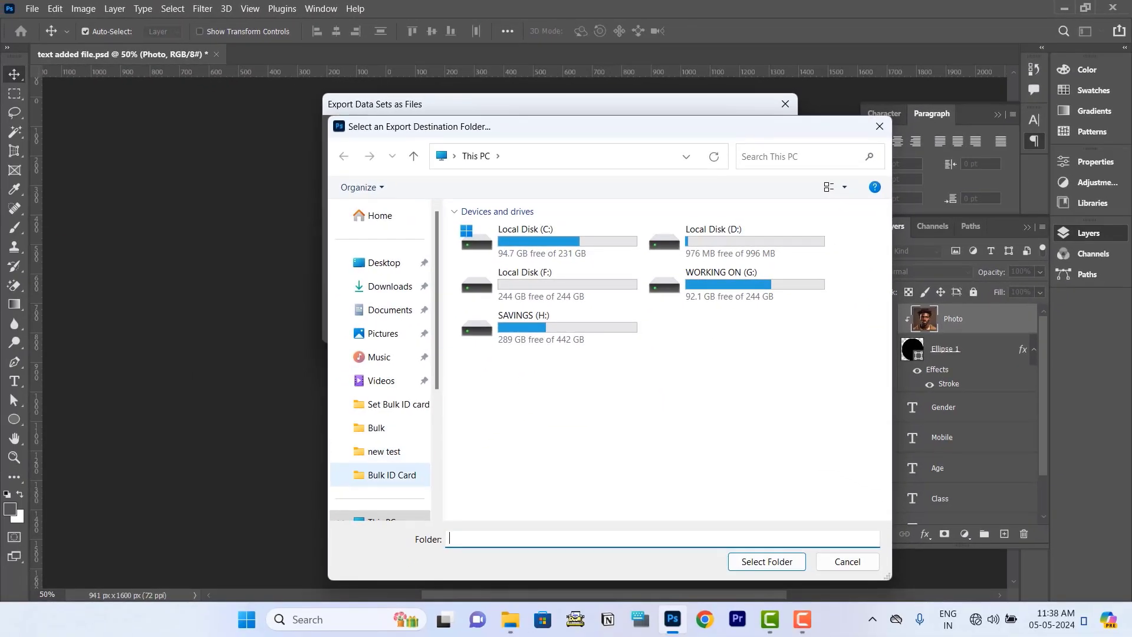
left_click(391, 474)
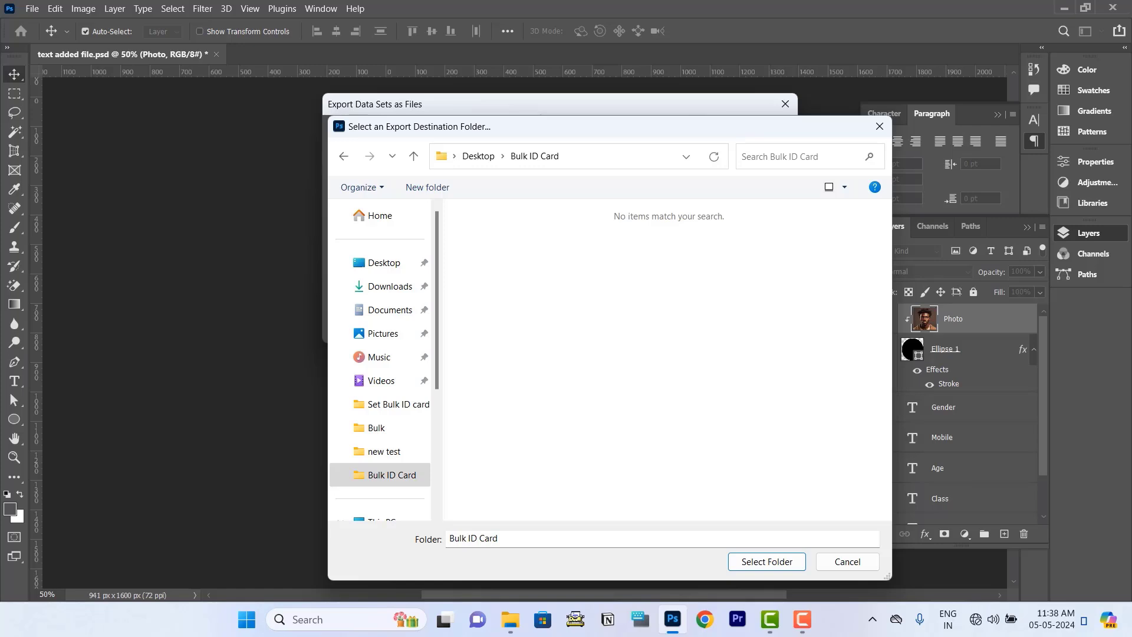
- Create a folder named PSD inside Bulk ID Card, choose it as the destination and export the data sets as PSD files
key("ctrl+shift+n")
type("PSD")
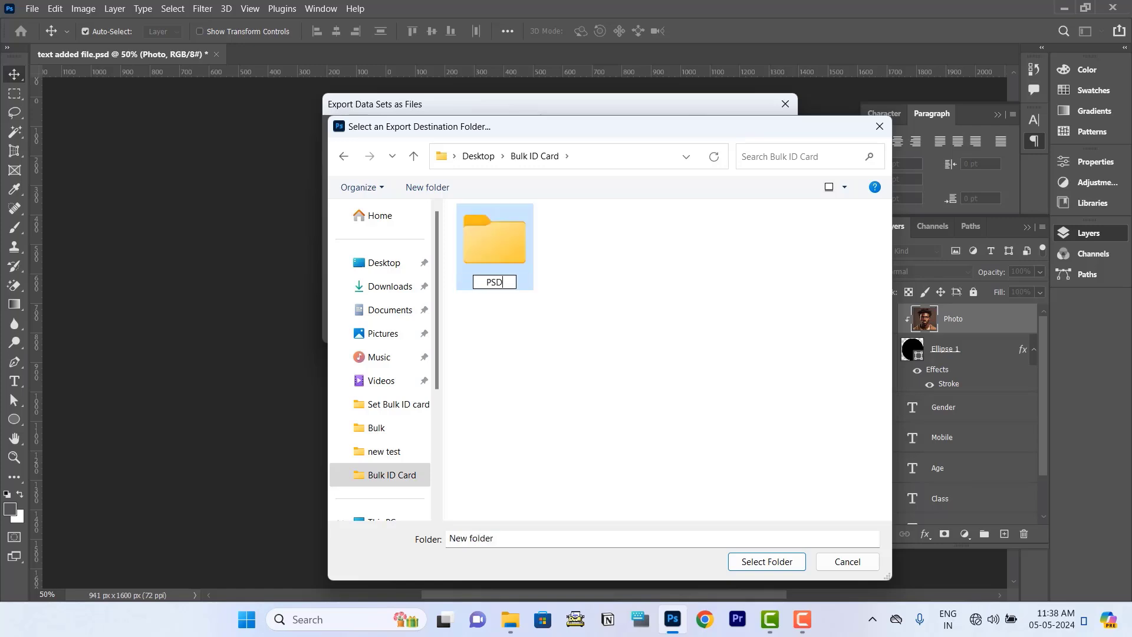
key("Return")
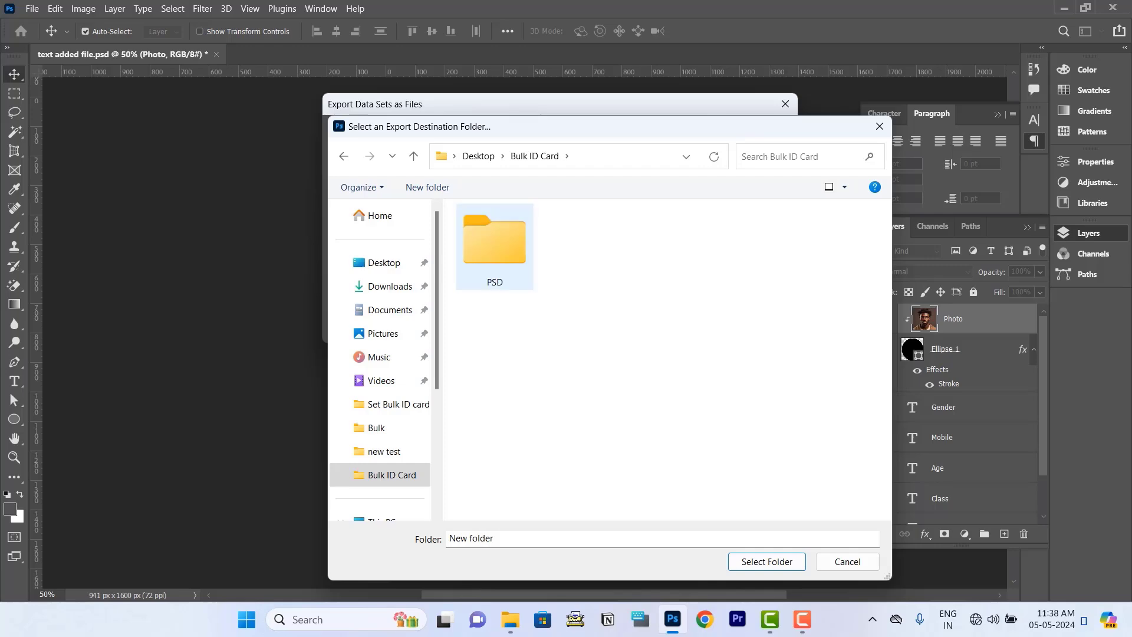
key("Return")
key("Return")
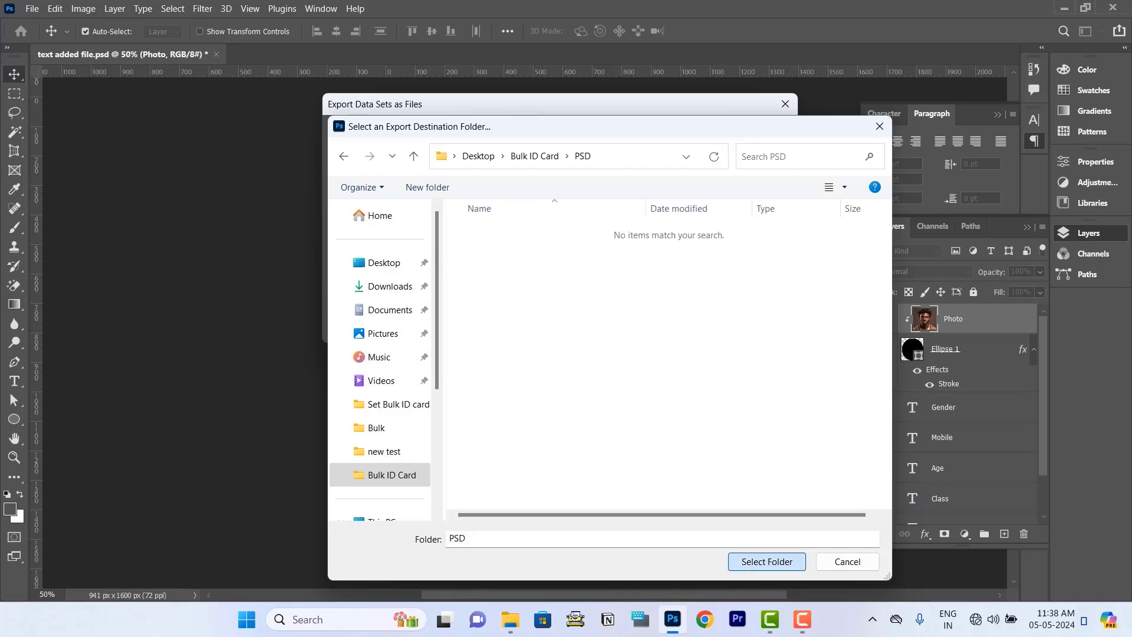
key("Return")
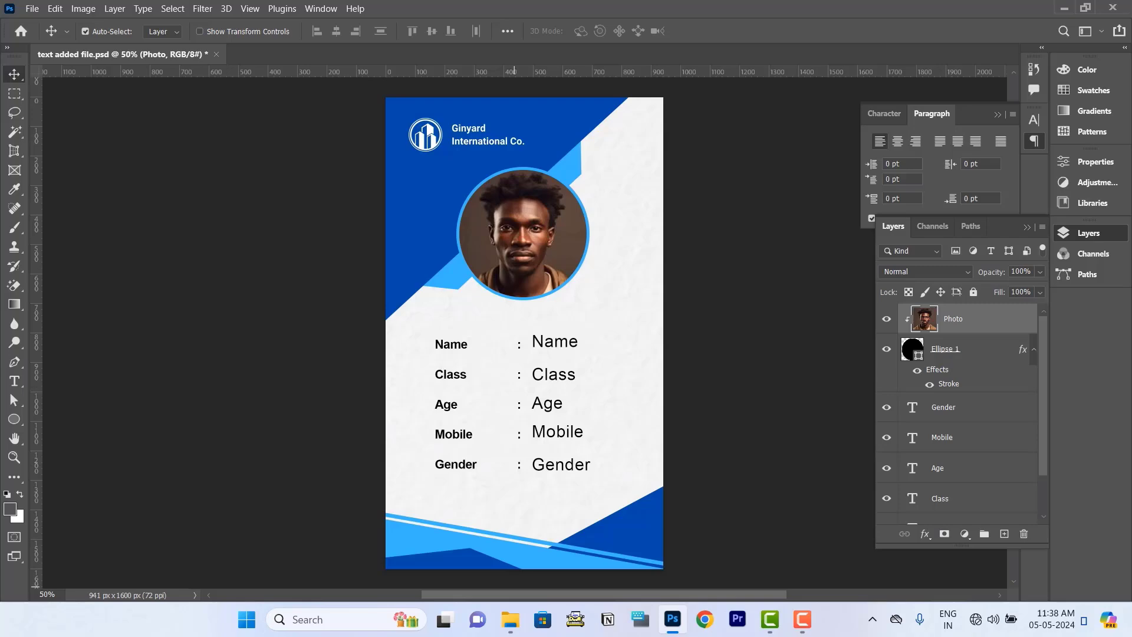
- Switch to File Explorer and open the PSD folder in Bulk ID Card to check the exported files
mouse_move(511, 619)
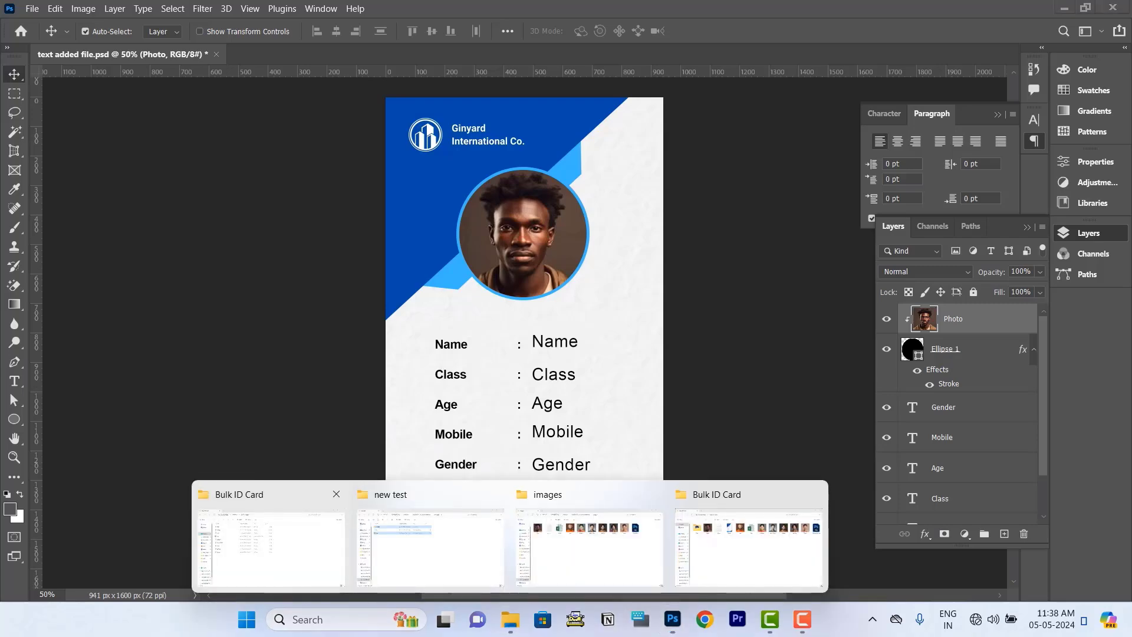
left_click(271, 545)
double_click(255, 190)
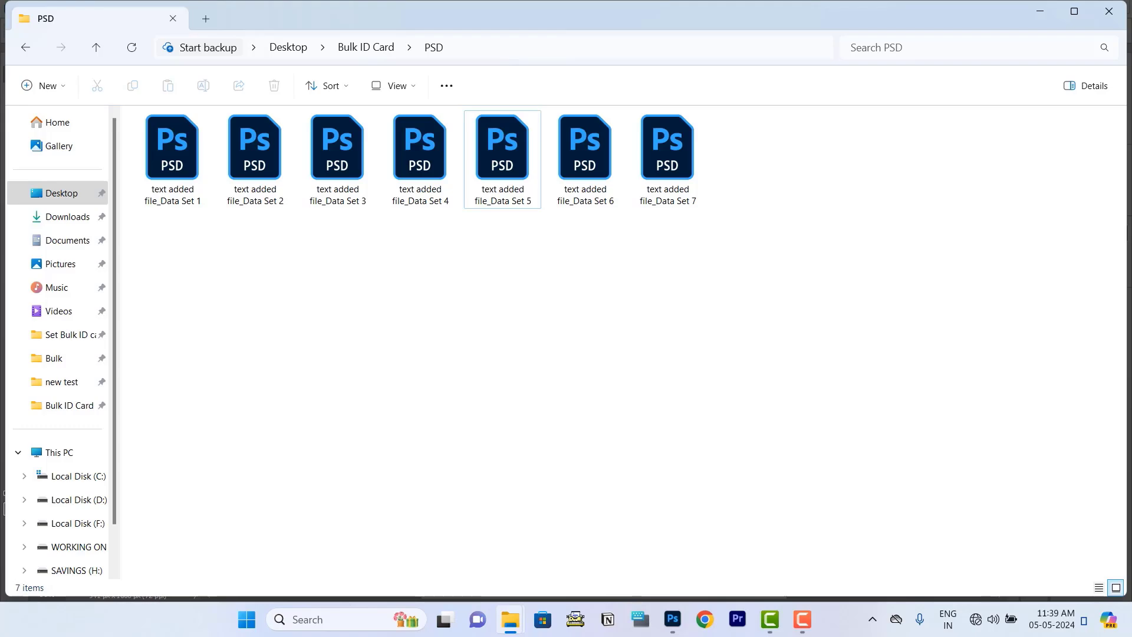
- Back in Photoshop, run Image Processor on the Desktop's Bulk ID Card PSD folder, saving JPEGs in the same location
left_click(672, 619)
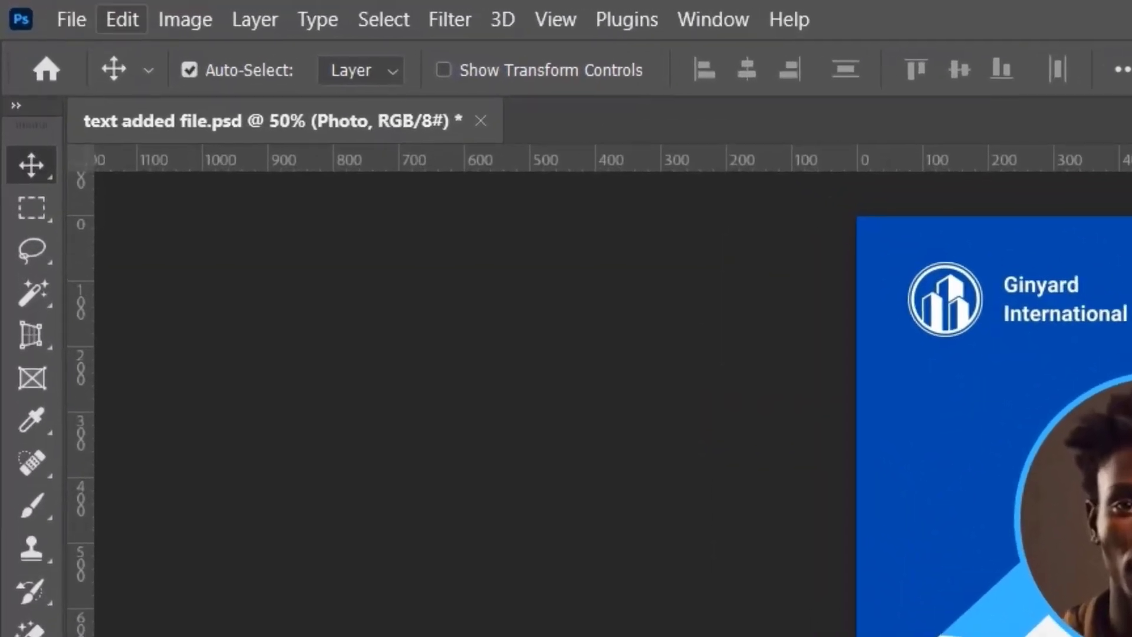
left_click(72, 20)
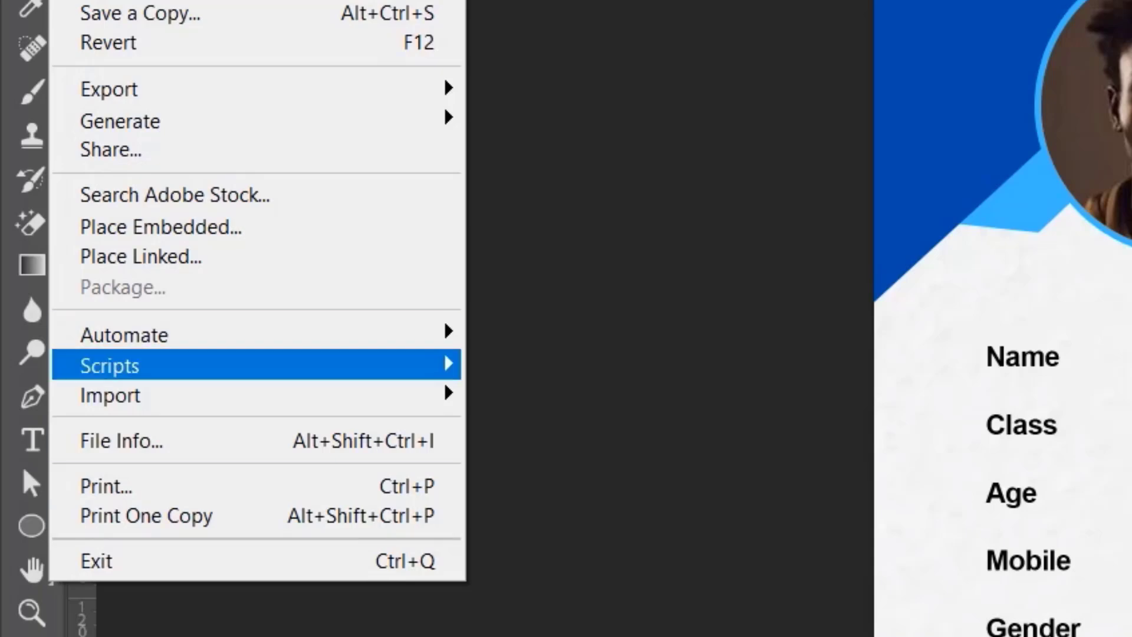
mouse_move(109, 366)
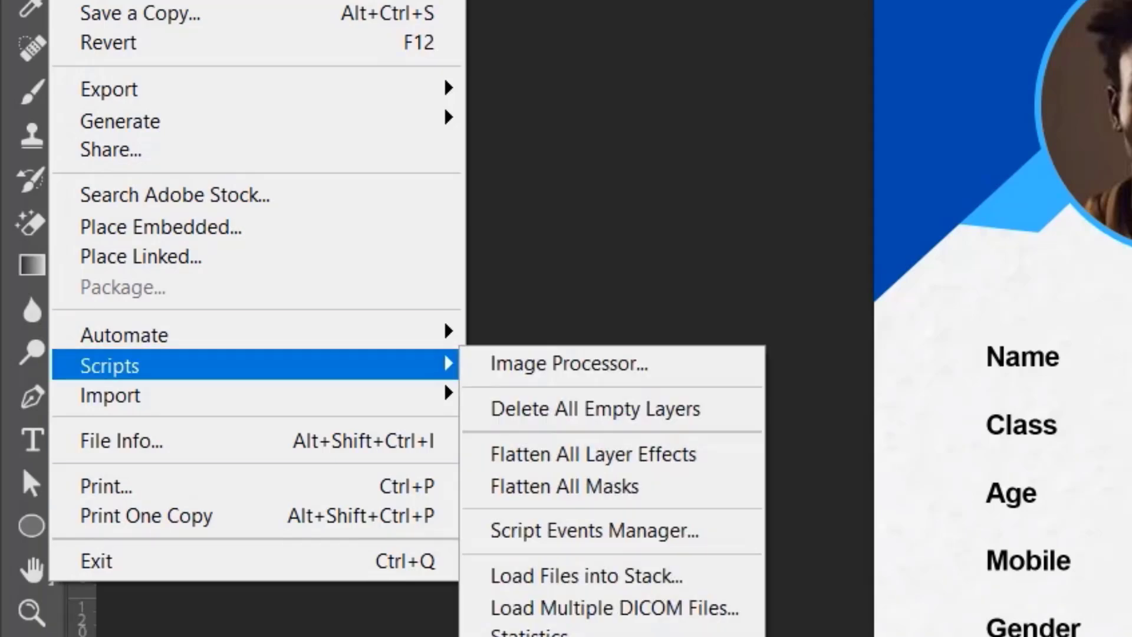
left_click(569, 364)
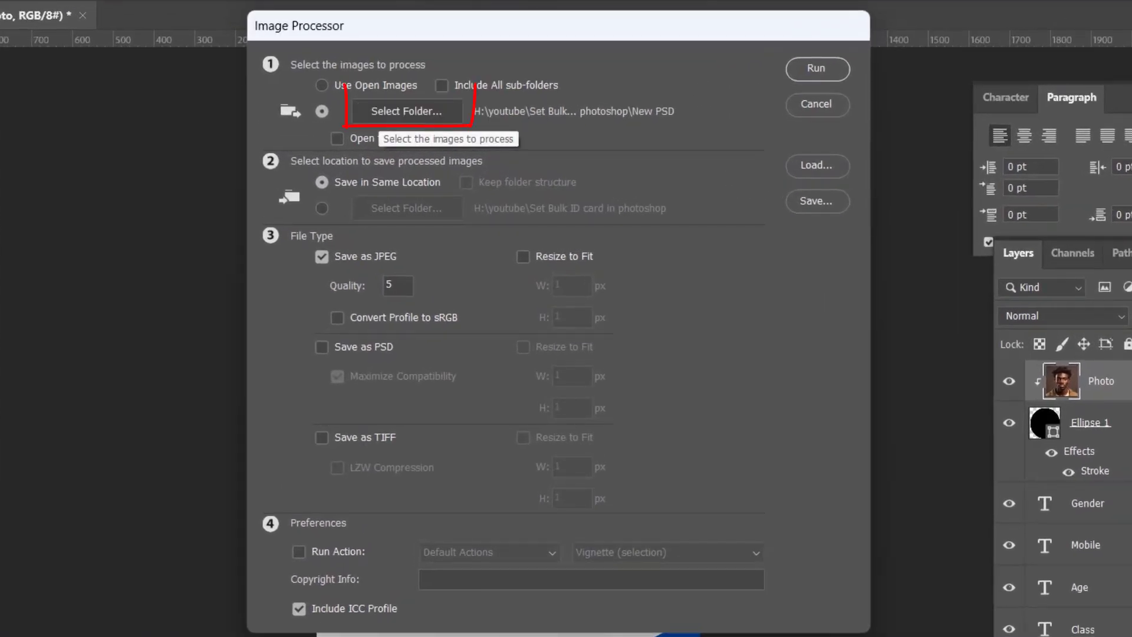
left_click(406, 111)
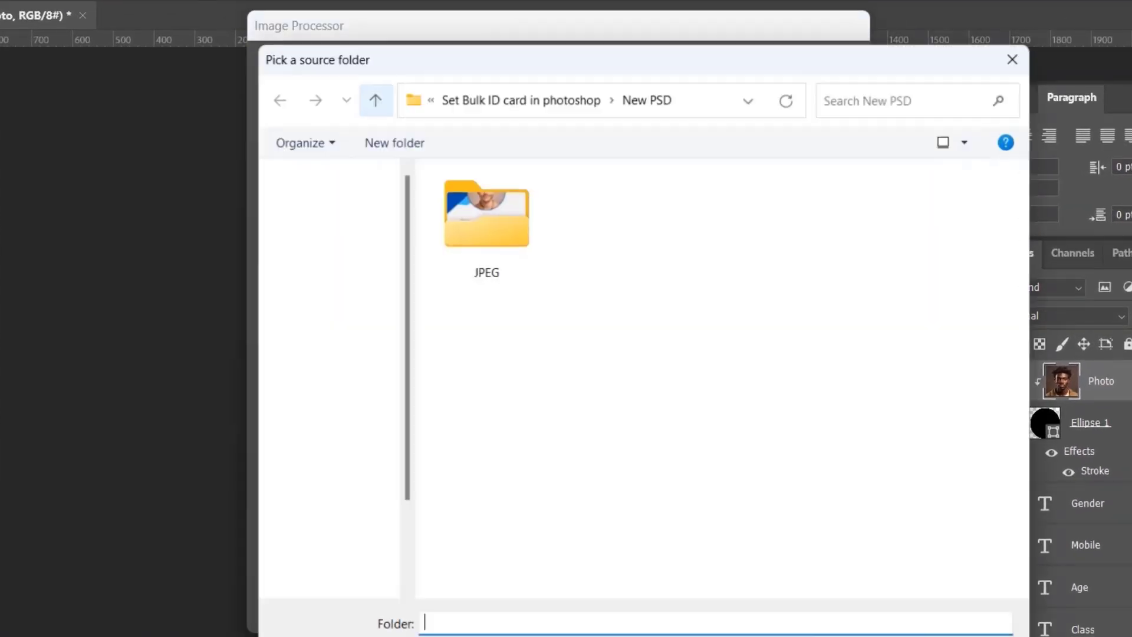
scroll(327, 240, "up", 4)
left_click(327, 244)
double_click(605, 221)
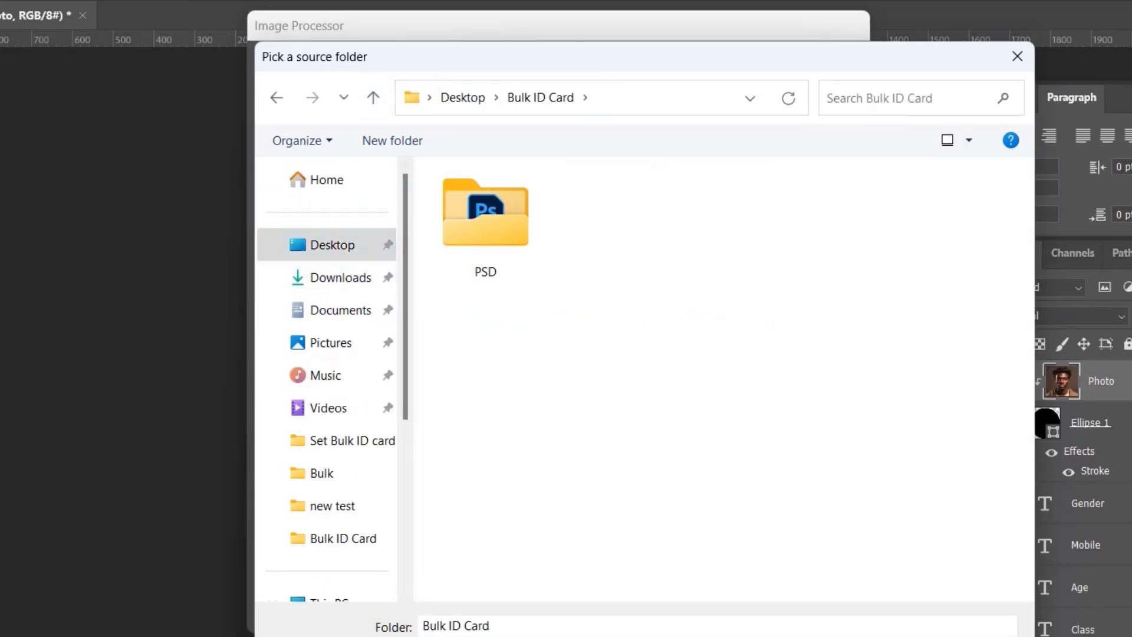
left_click(486, 221)
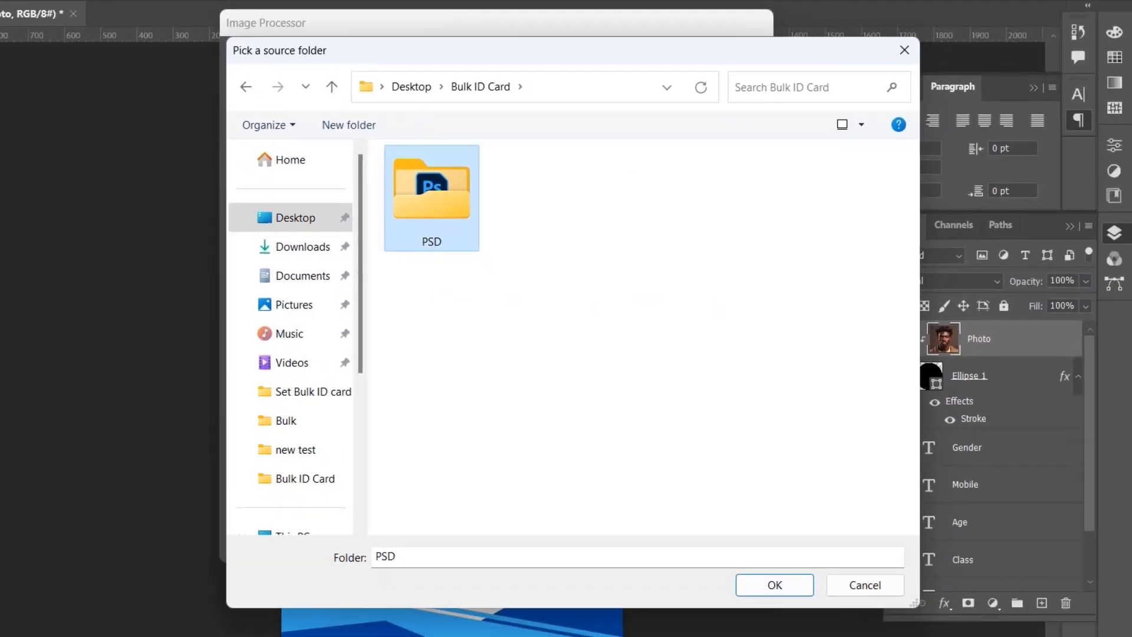
key("Return")
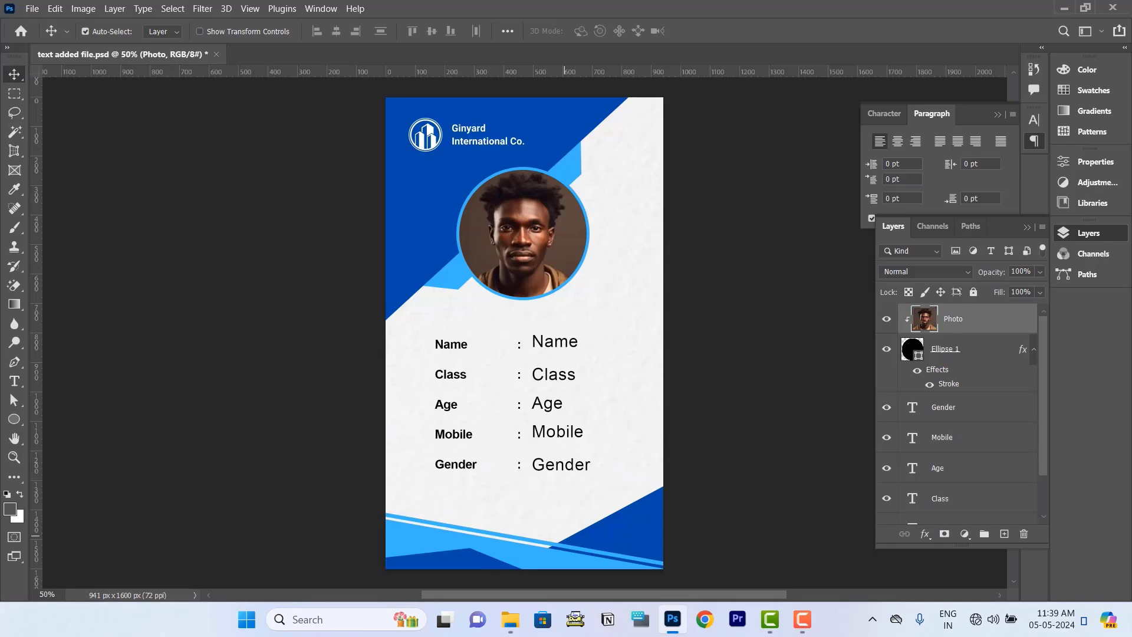
- Switch to File Explorer, open the JPEG folder inside PSD and enlarge the thumbnails to inspect the generated cards
left_click(510, 619)
left_click(272, 543)
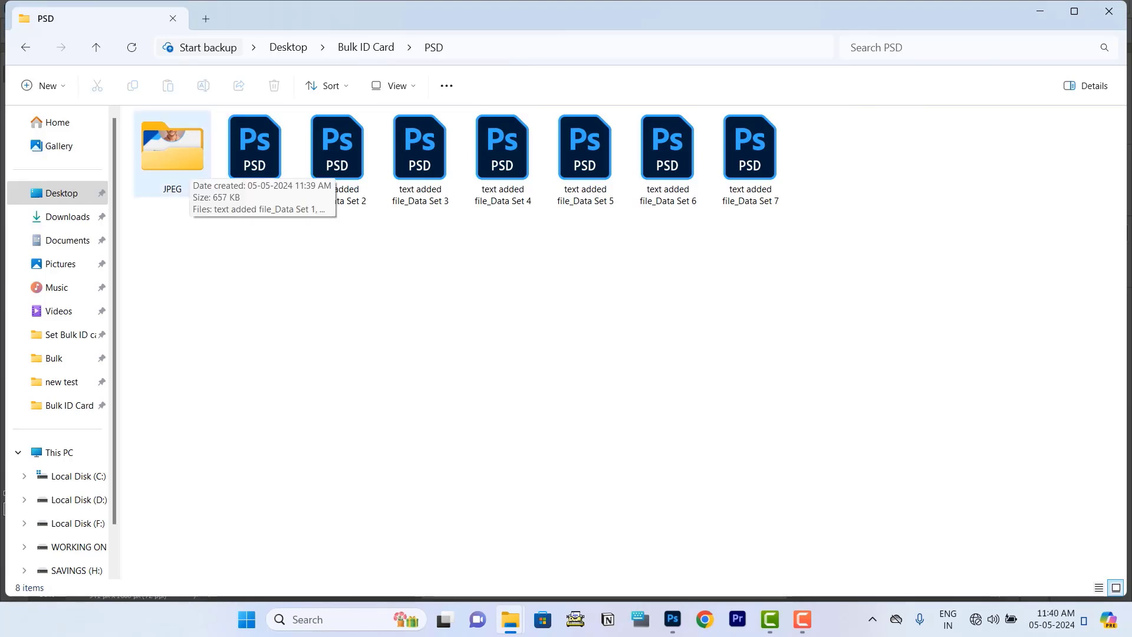
double_click(177, 165)
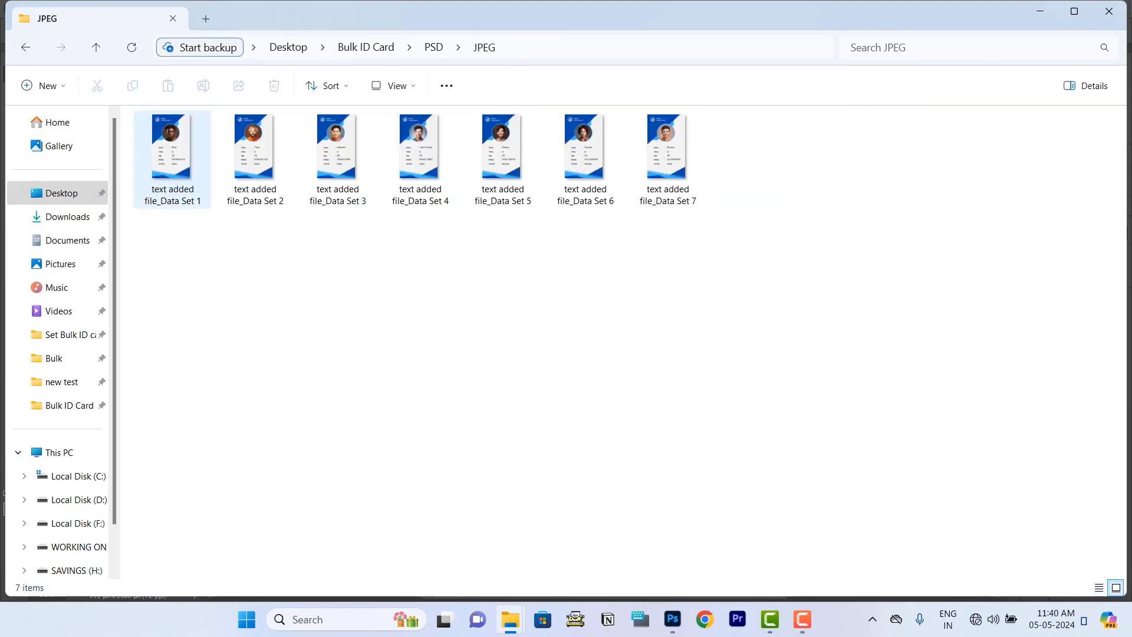
scroll(172, 159, "up", 3)
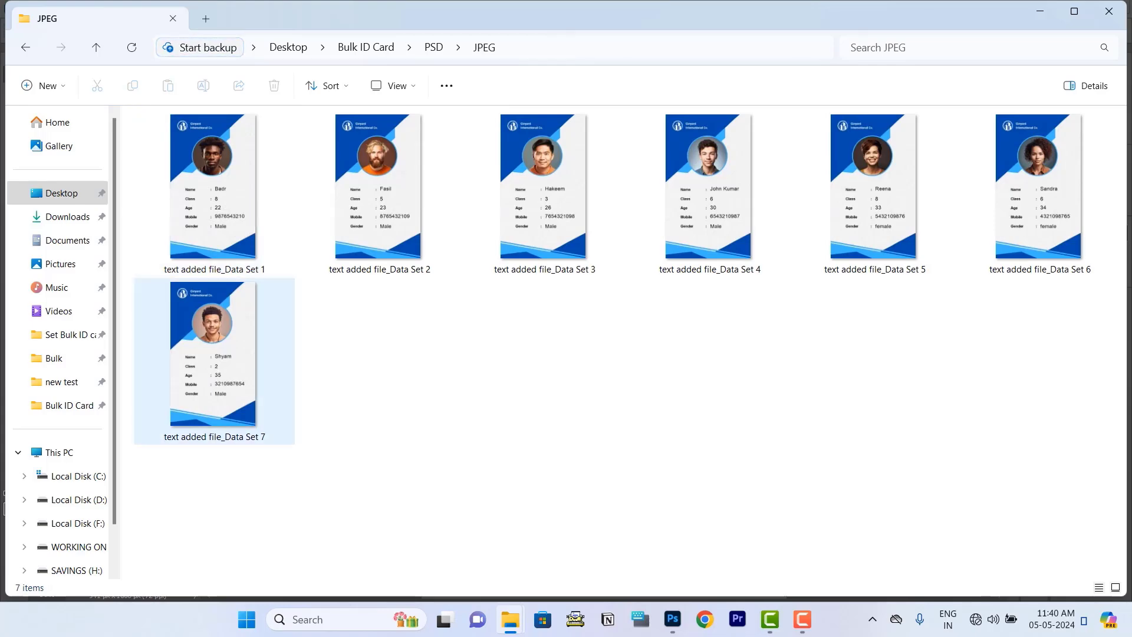
- View the JPEG cards full size in the image viewer from Data Set 1 through Data Set 7, and close the viewer
double_click(213, 188)
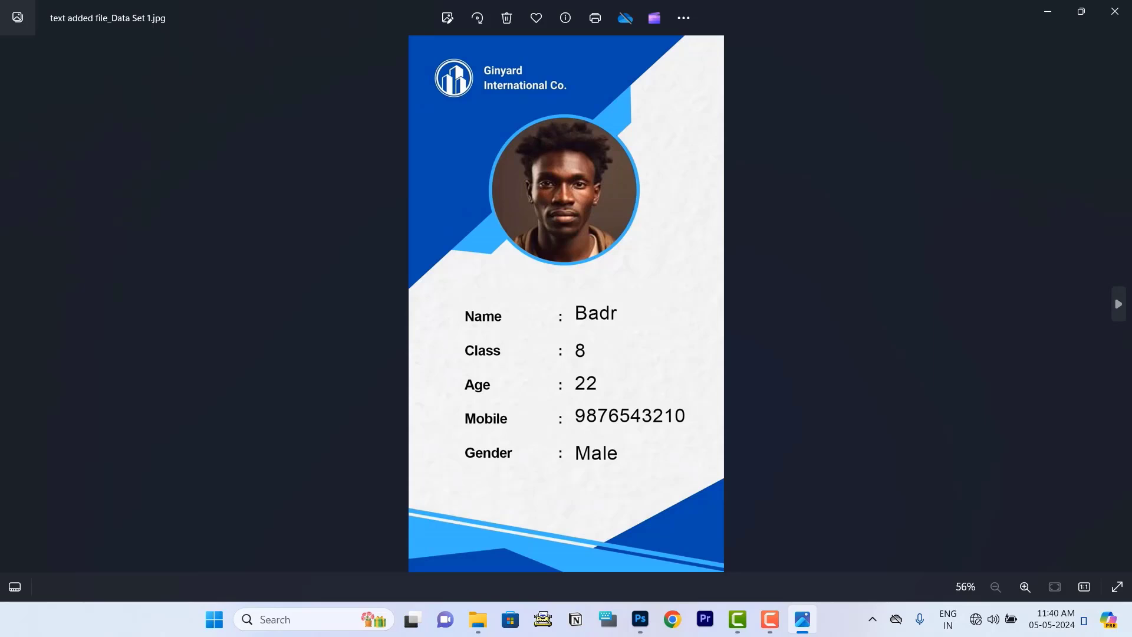
key("Right")
key("Right")
key("Right")
key("Right")
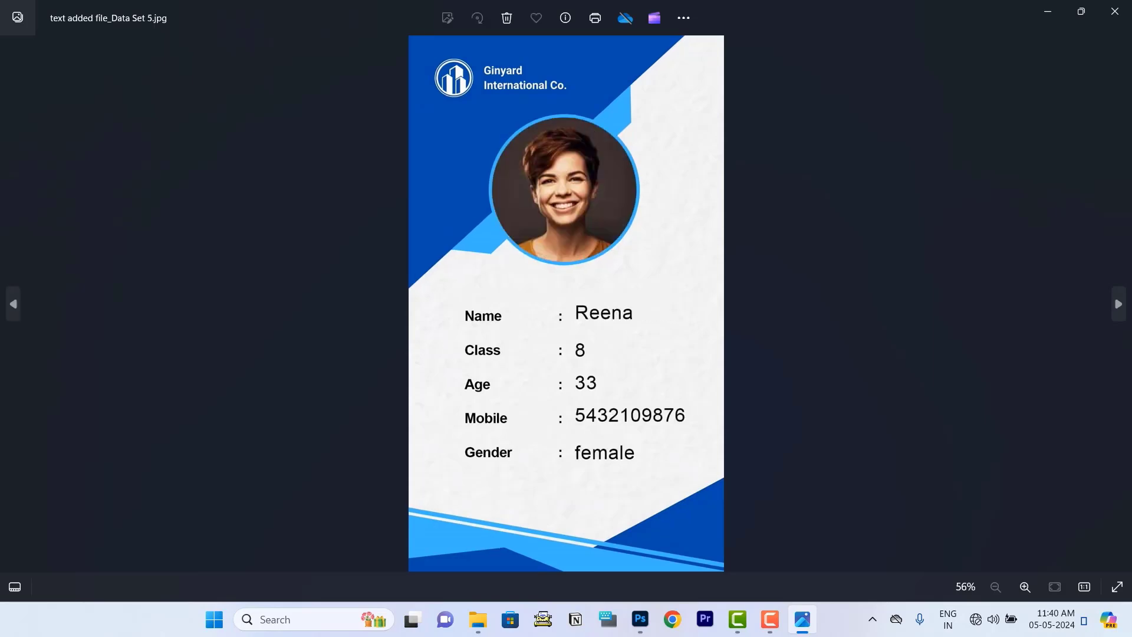
key("Right")
key("Right")
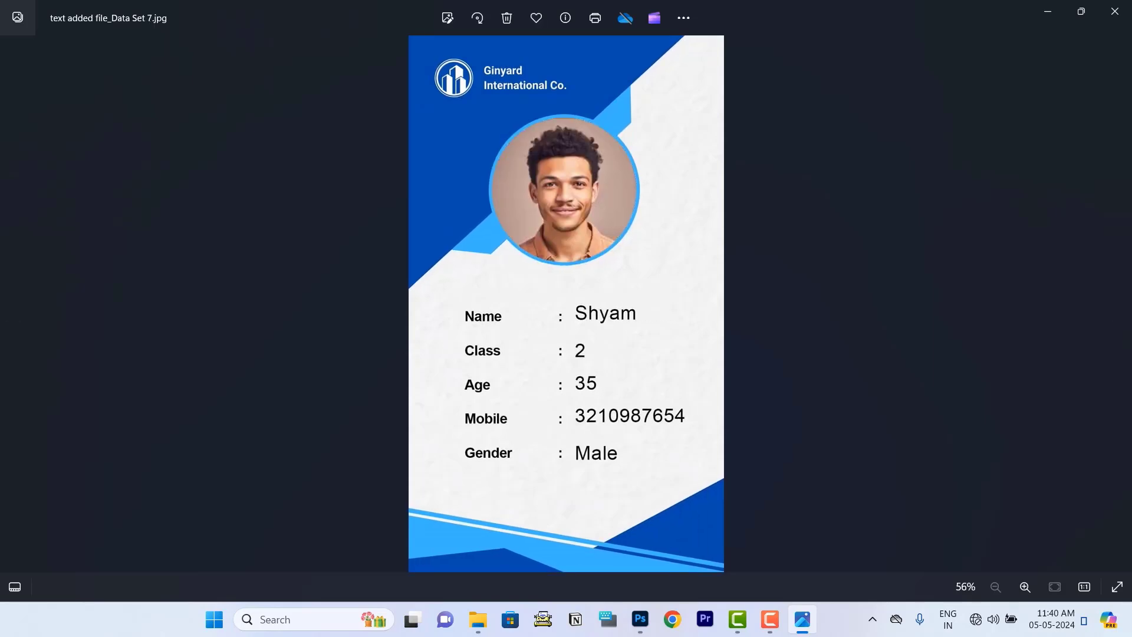
left_click(1114, 11)
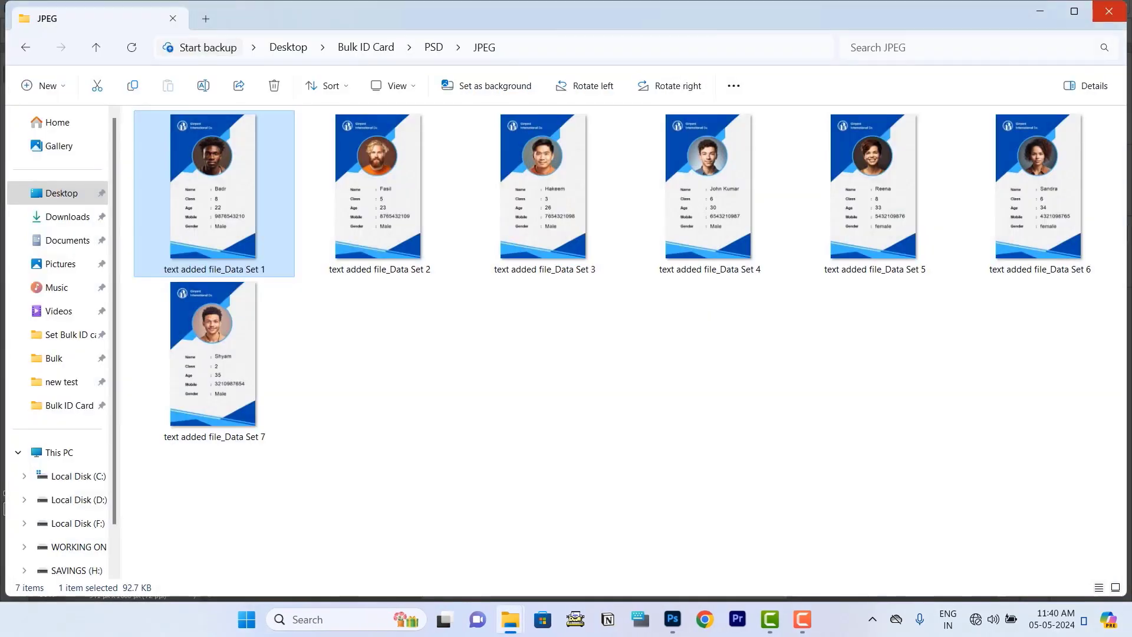